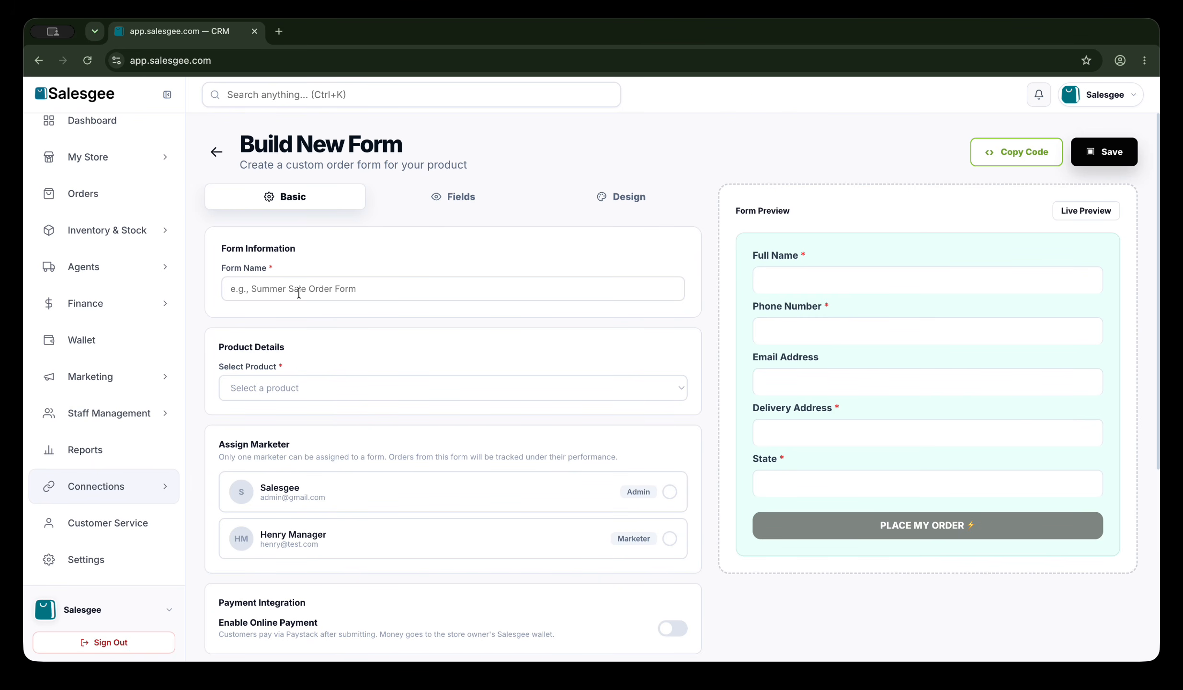
Enter 'Wrist watch combo' as the form name on the Basic tab.
left_click(271, 288)
type("Wri")
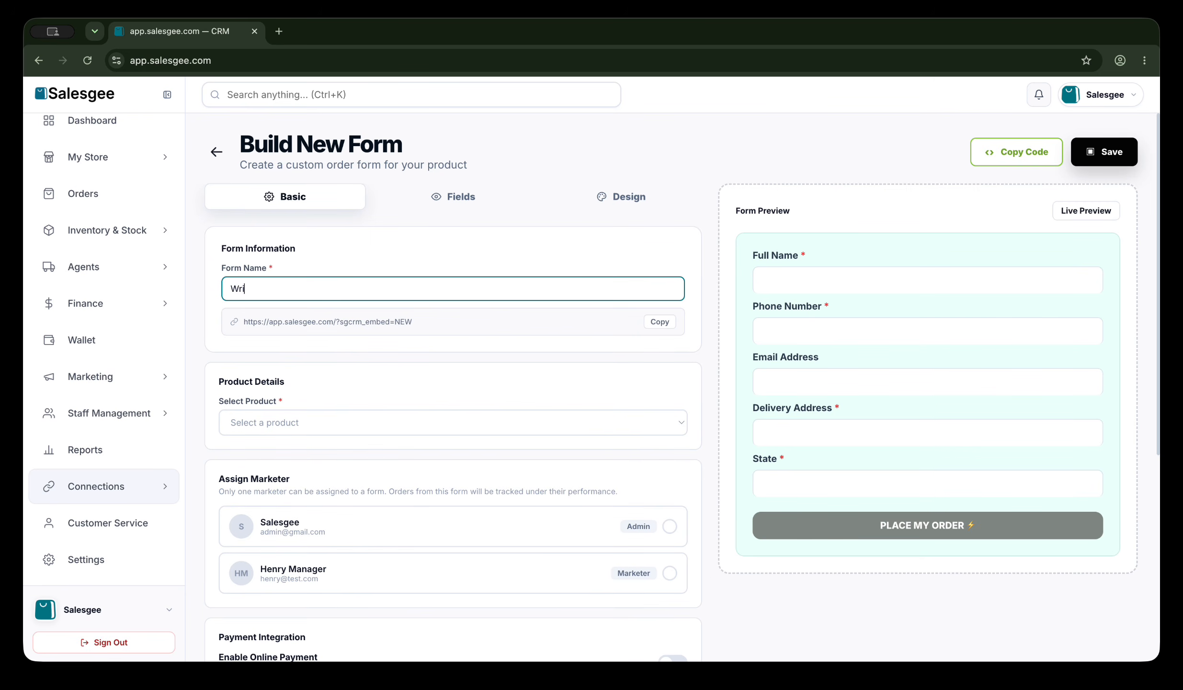
type("st watch combo")
left_click(263, 424)
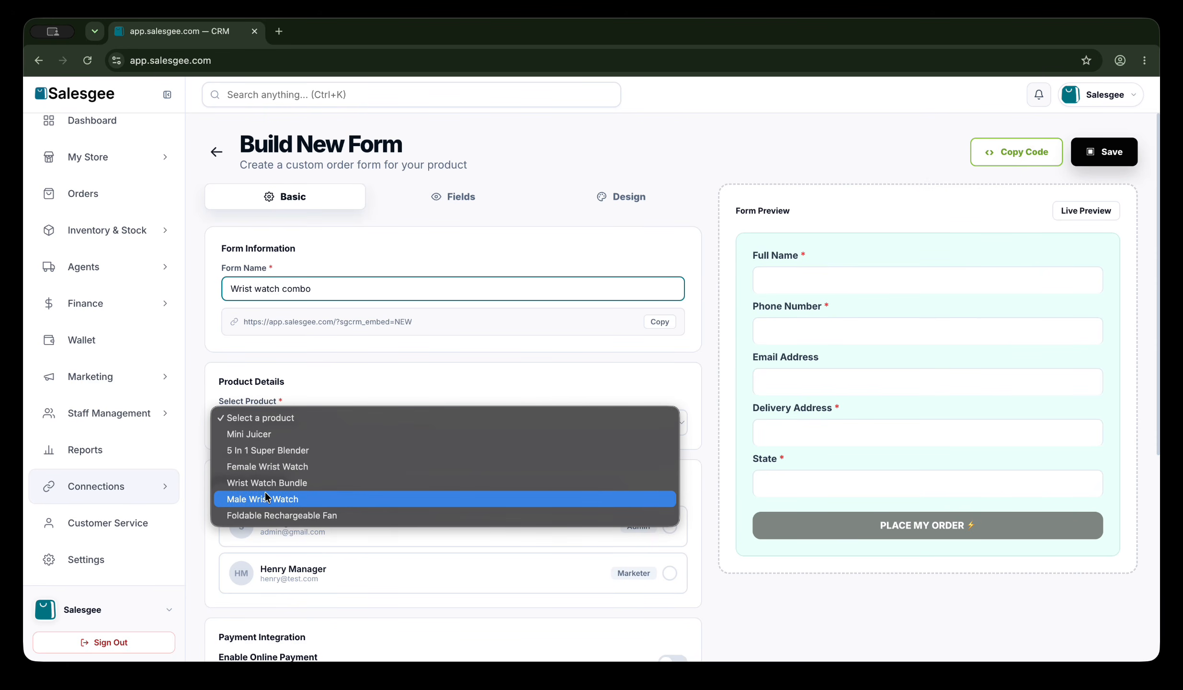
Select Wrist Watch Bundle as the product, bringing in its ₦35,000 and ₦65,000 offers.
left_click(291, 484)
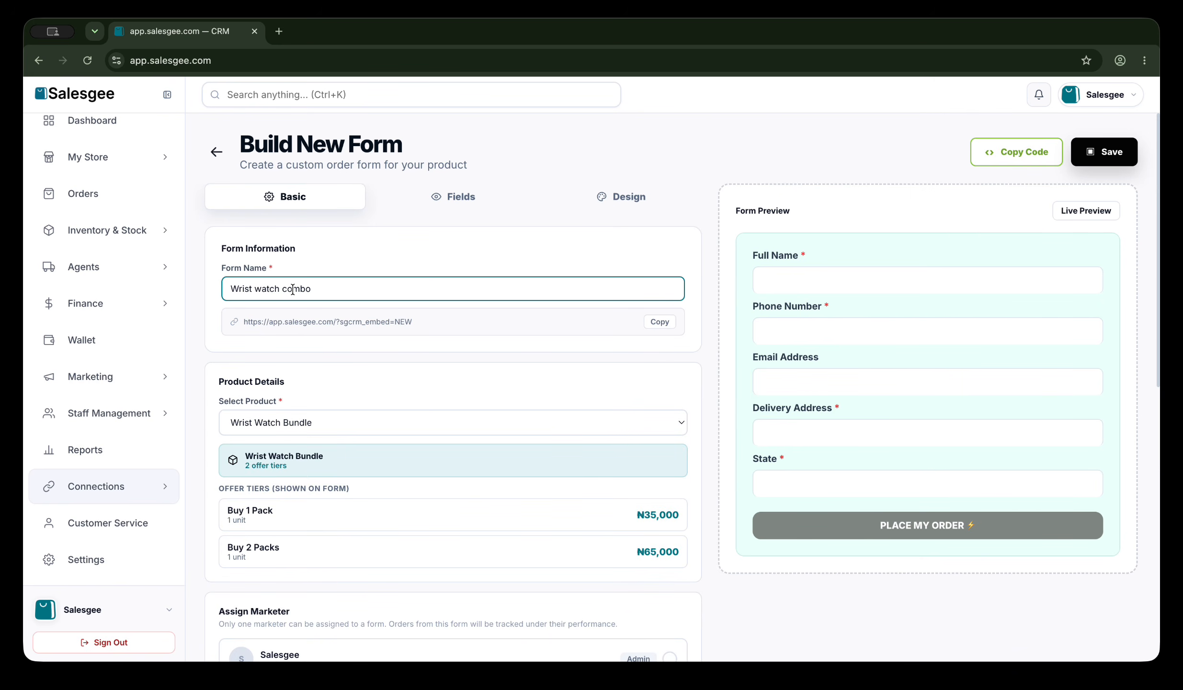
scroll(275, 406, "down", 3)
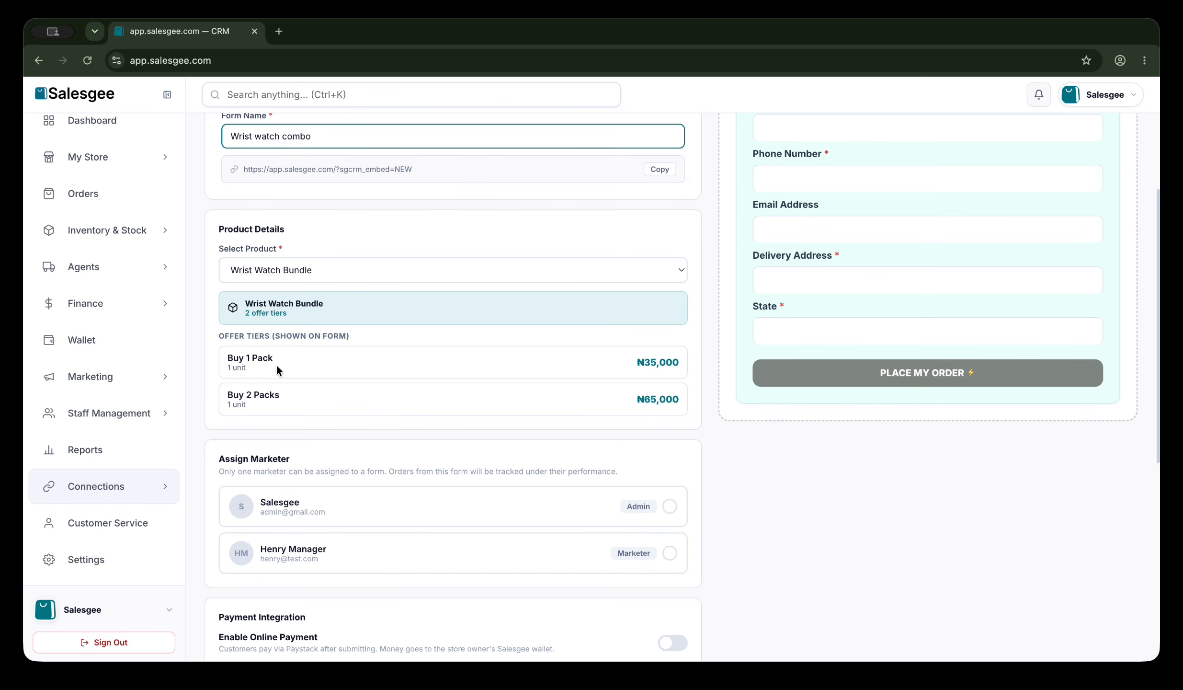
scroll(277, 365, "down", 3)
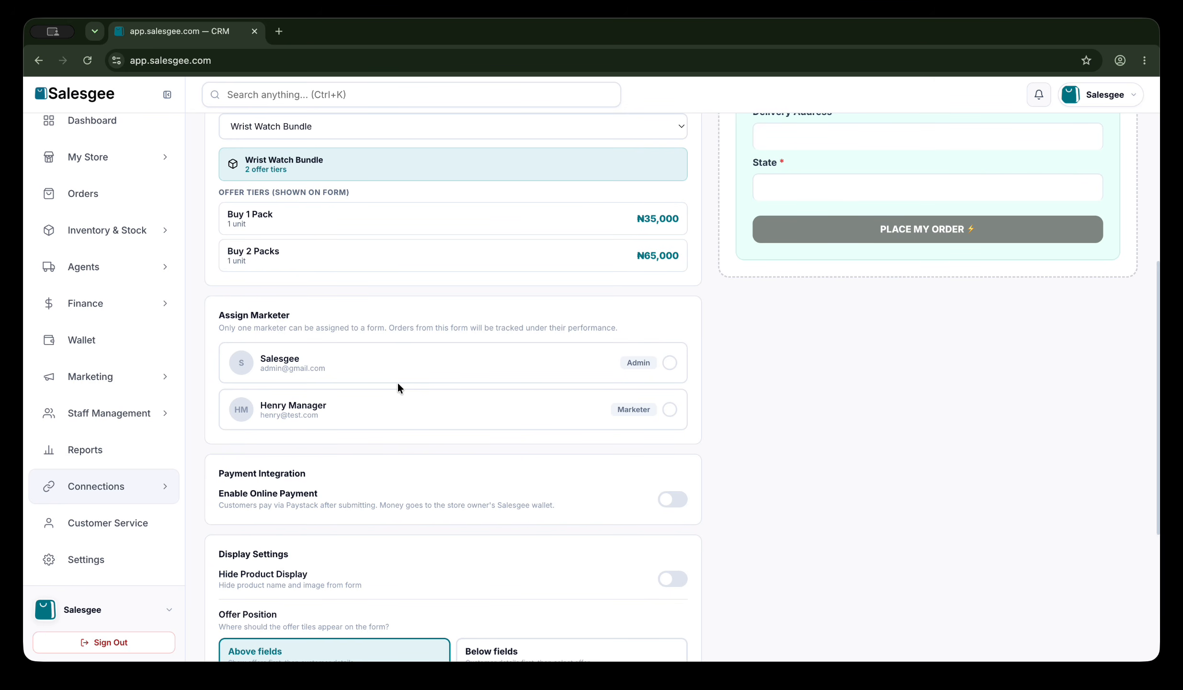
Choose the Marketer account under Assign Marketer.
left_click(673, 411)
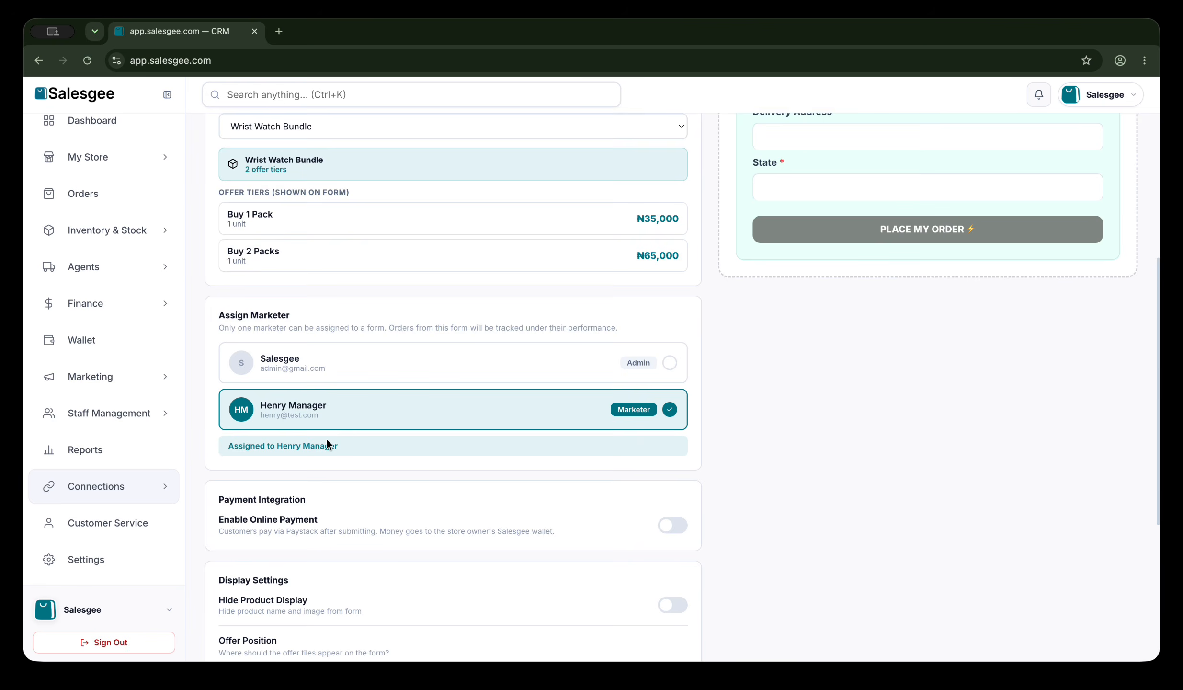
scroll(326, 440, "down", 4)
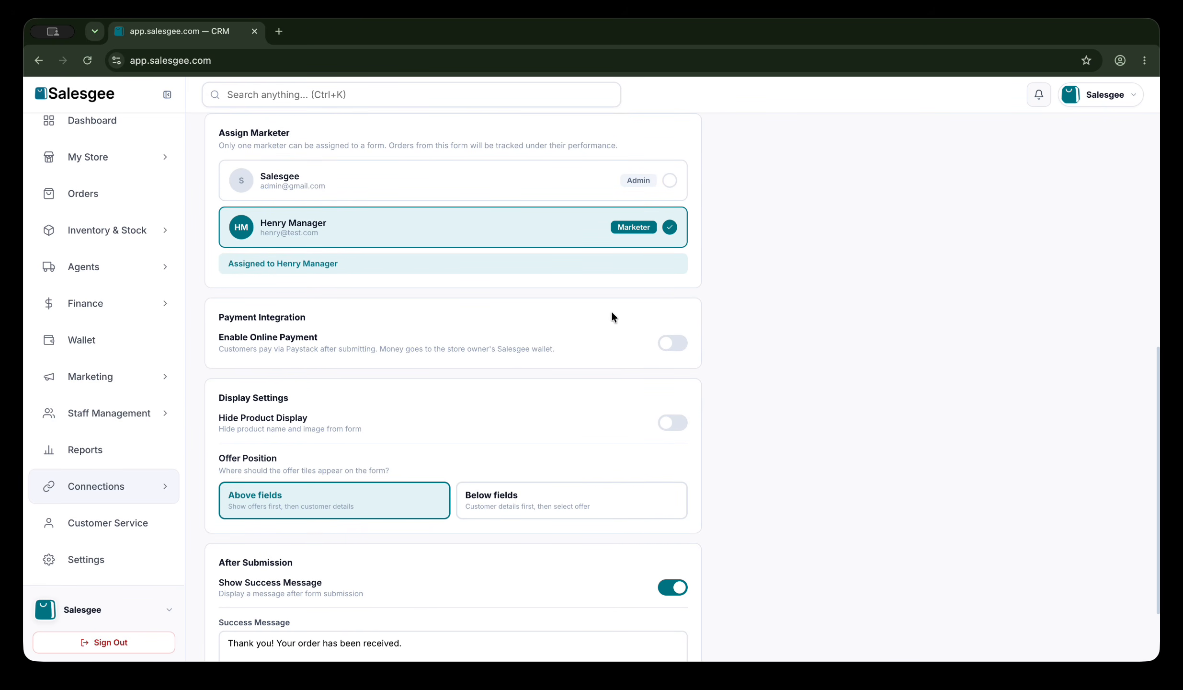
Leave online payment off and turn on Hide Product Display.
left_click(673, 343)
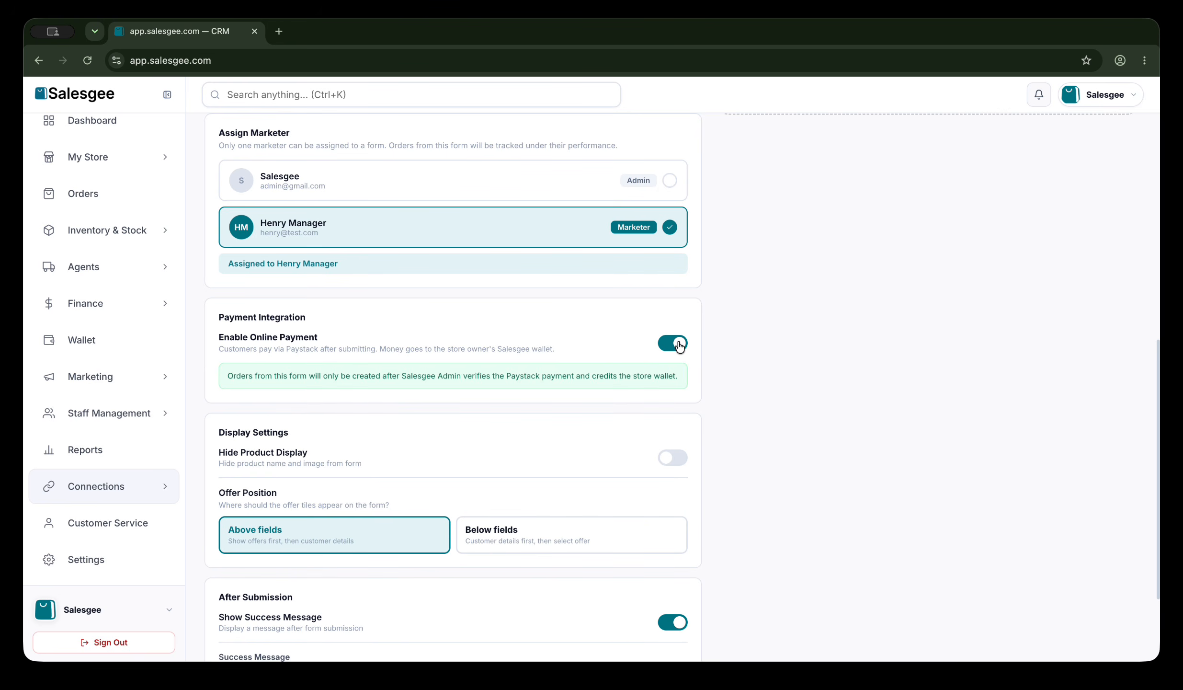
left_click(673, 344)
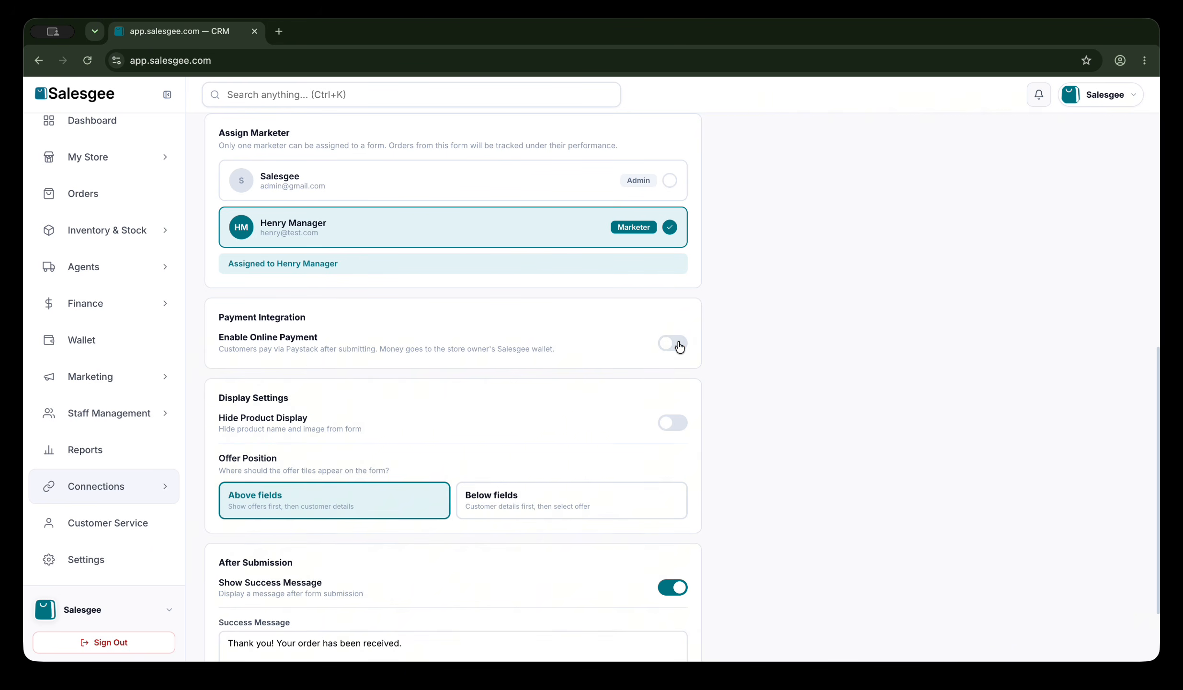
scroll(680, 346, "down", 2)
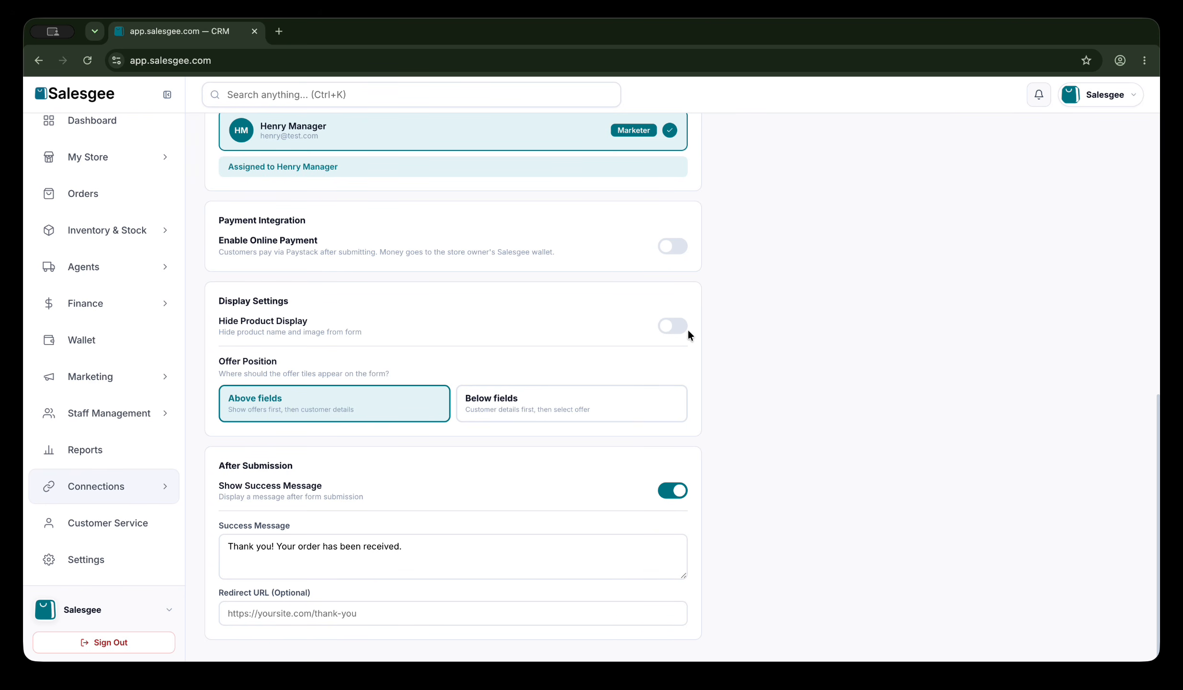
left_click(675, 332)
Set Offer Position to Below fields and switch off Show Success Message.
scroll(453, 421, "up", 12)
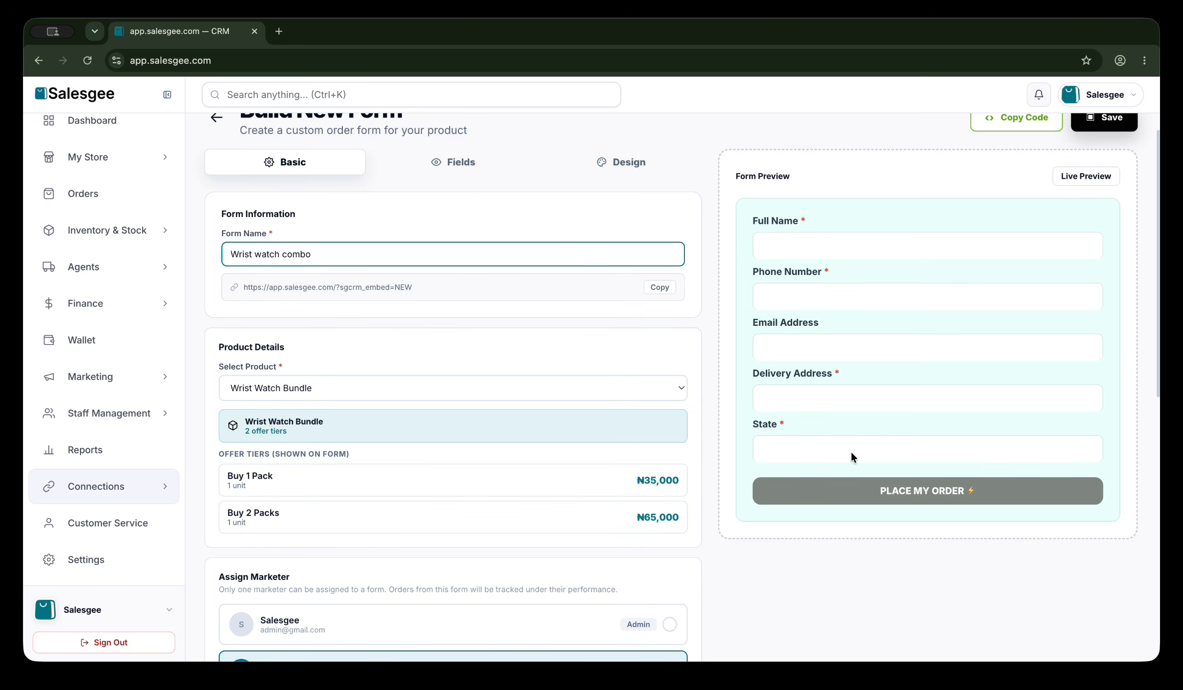
scroll(581, 515, "down", 12)
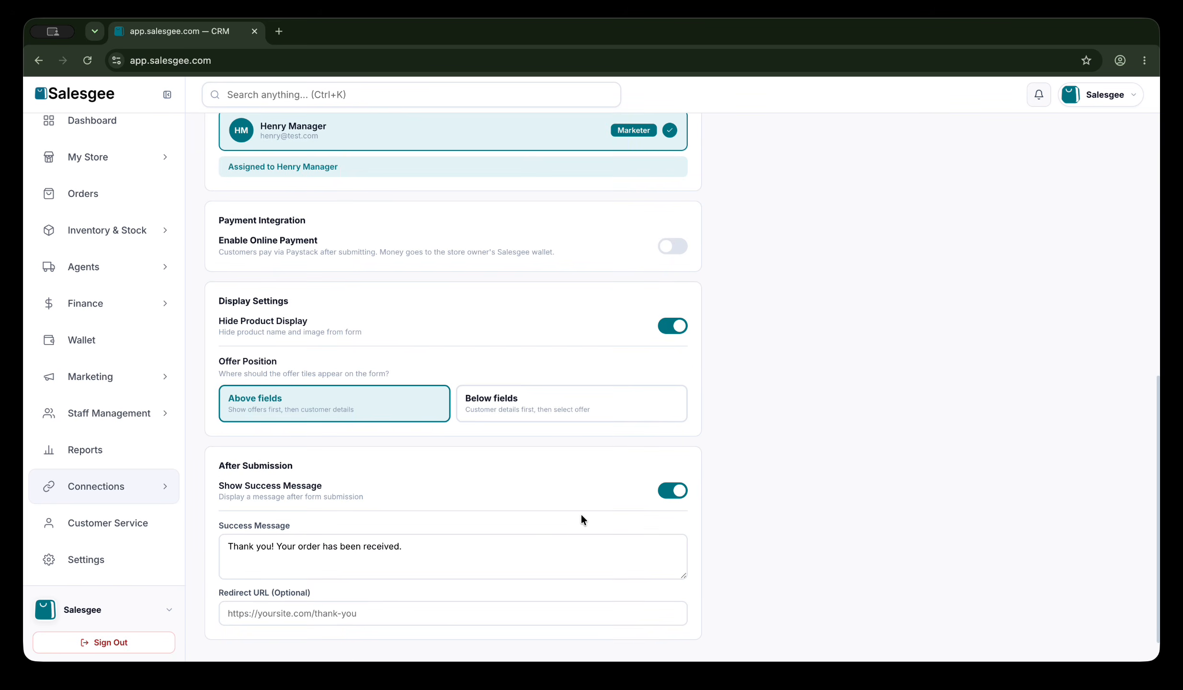
left_click(535, 402)
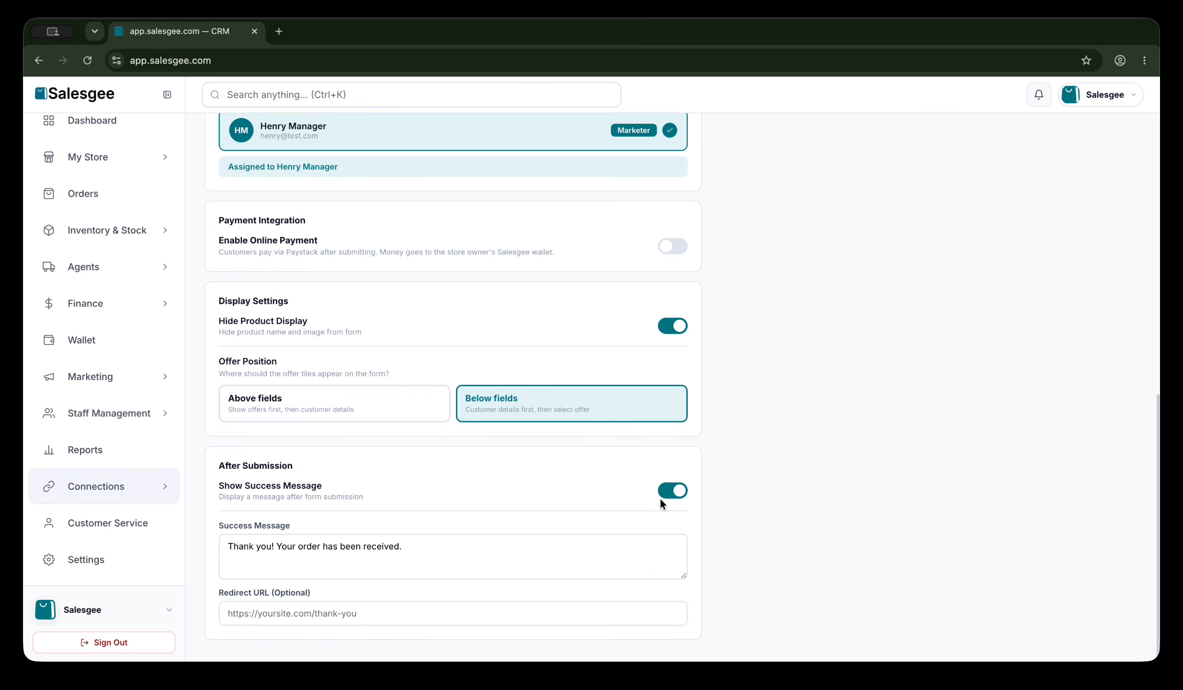
left_click(679, 501)
left_click(309, 613)
Turn Show Success Message back on.
left_click(674, 489)
scroll(672, 497, "up", 3)
scroll(673, 497, "down", 3)
scroll(672, 497, "up", 12)
scroll(671, 492, "down", 3)
scroll(670, 492, "up", 3)
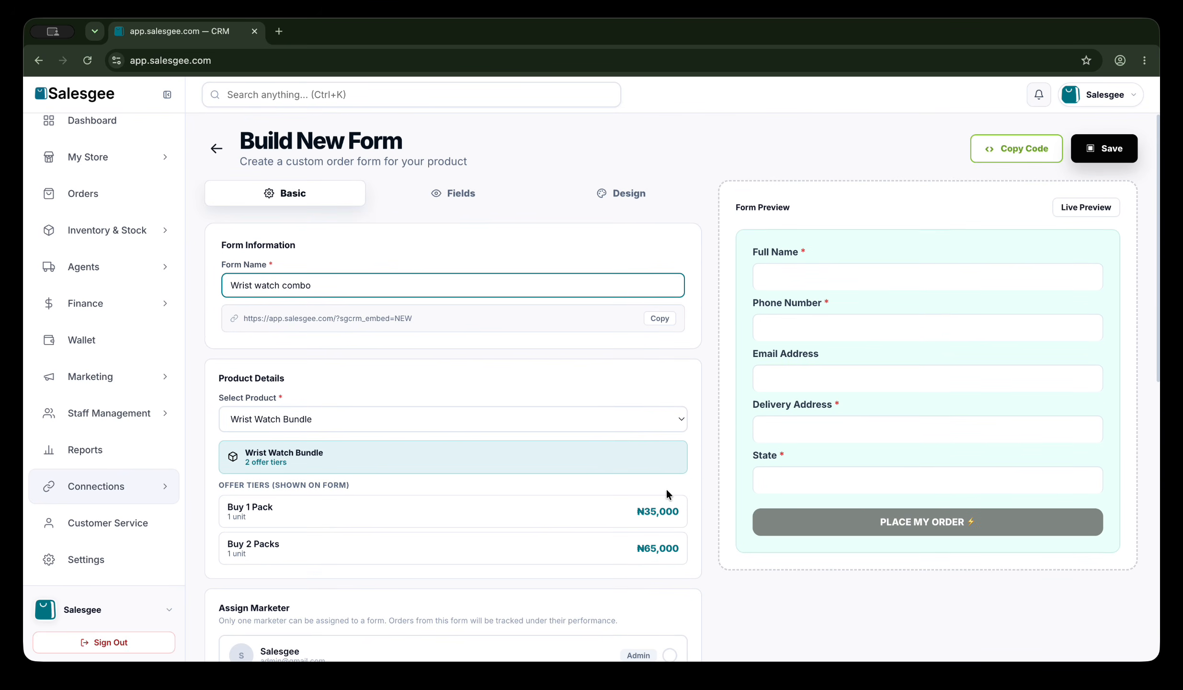
Review the five customer fields in the Fields tab.
left_click(454, 193)
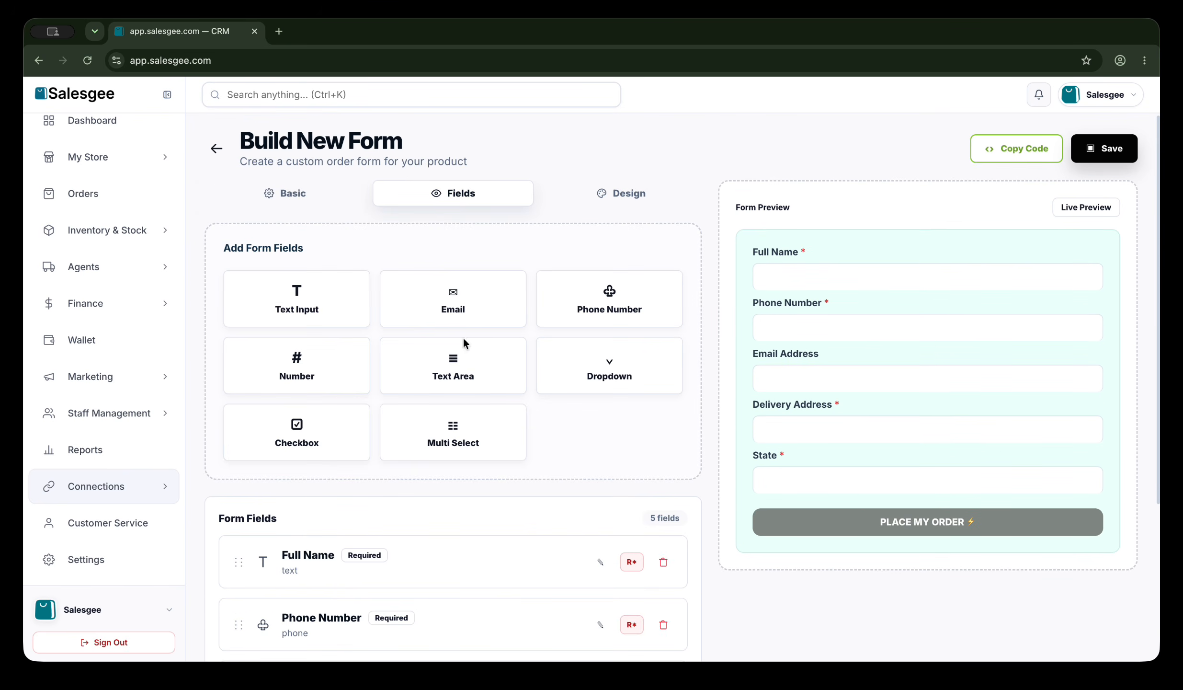
scroll(457, 354, "down", 1)
scroll(455, 368, "down", 3)
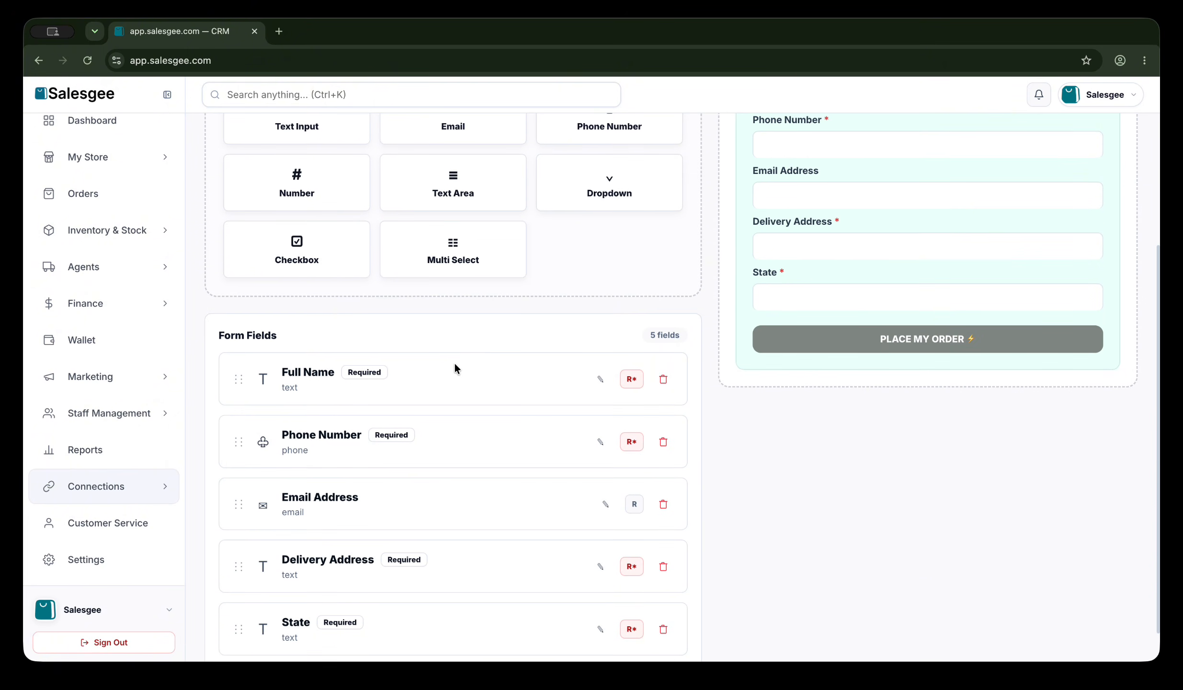
scroll(455, 368, "down", 1)
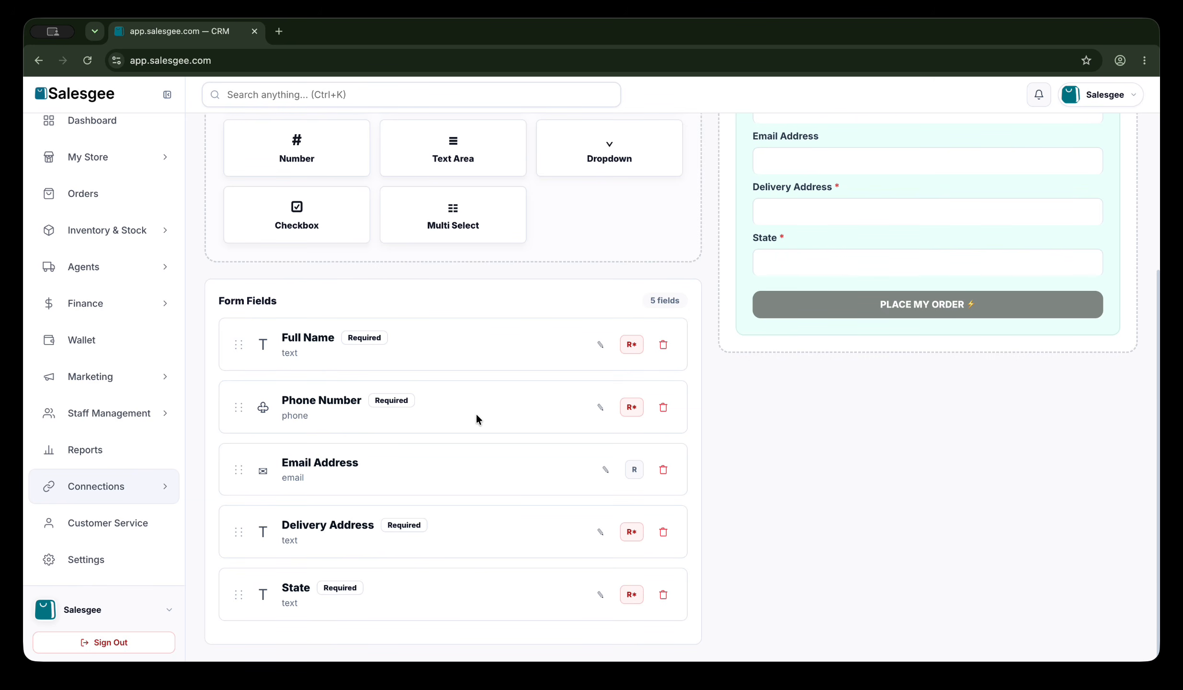
scroll(476, 415, "up", 1)
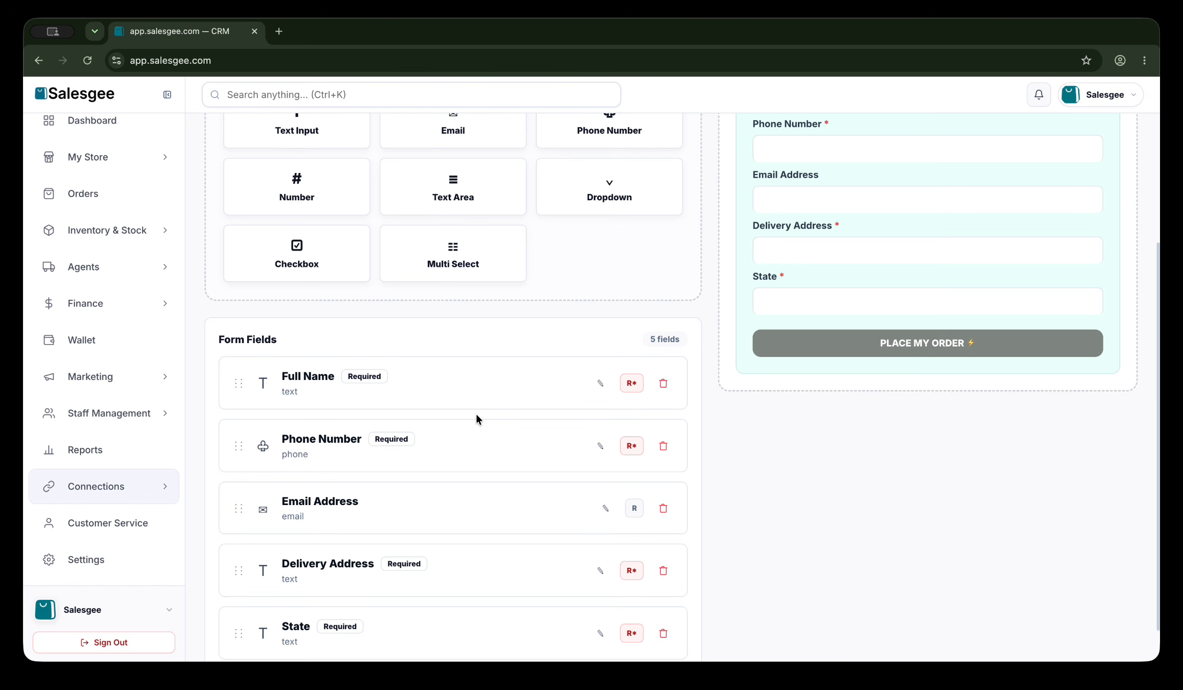
scroll(476, 416, "up", 2)
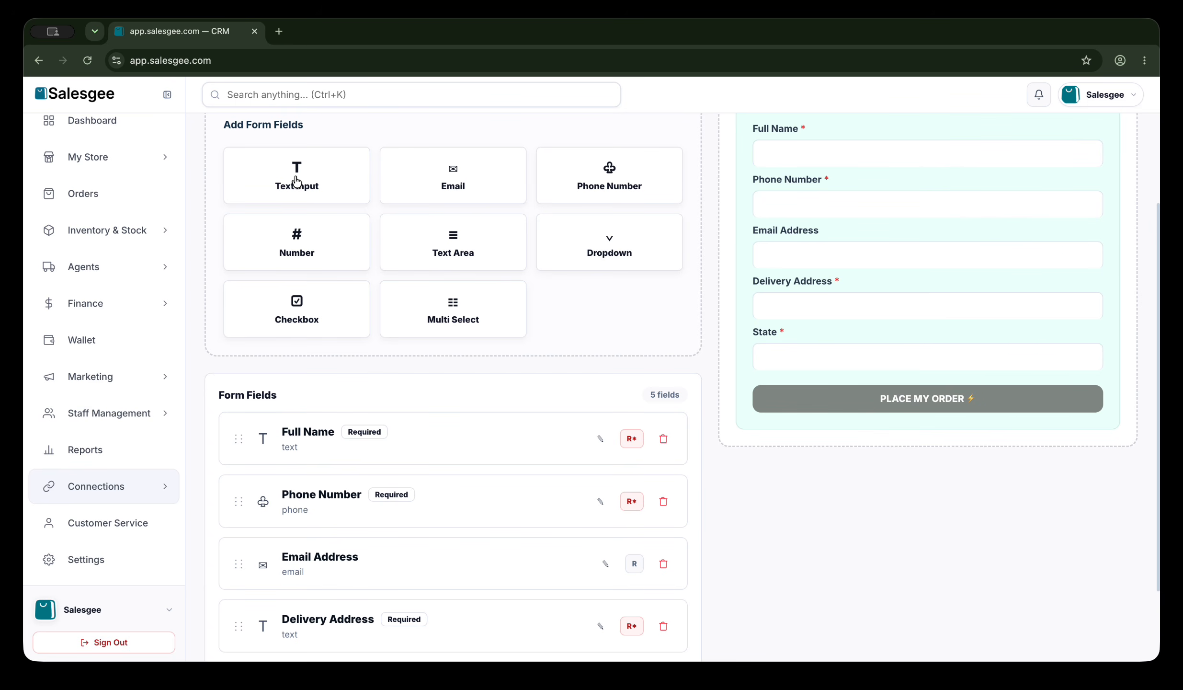
Add a new text field and label it 'Whatsapp Number'.
left_click(296, 181)
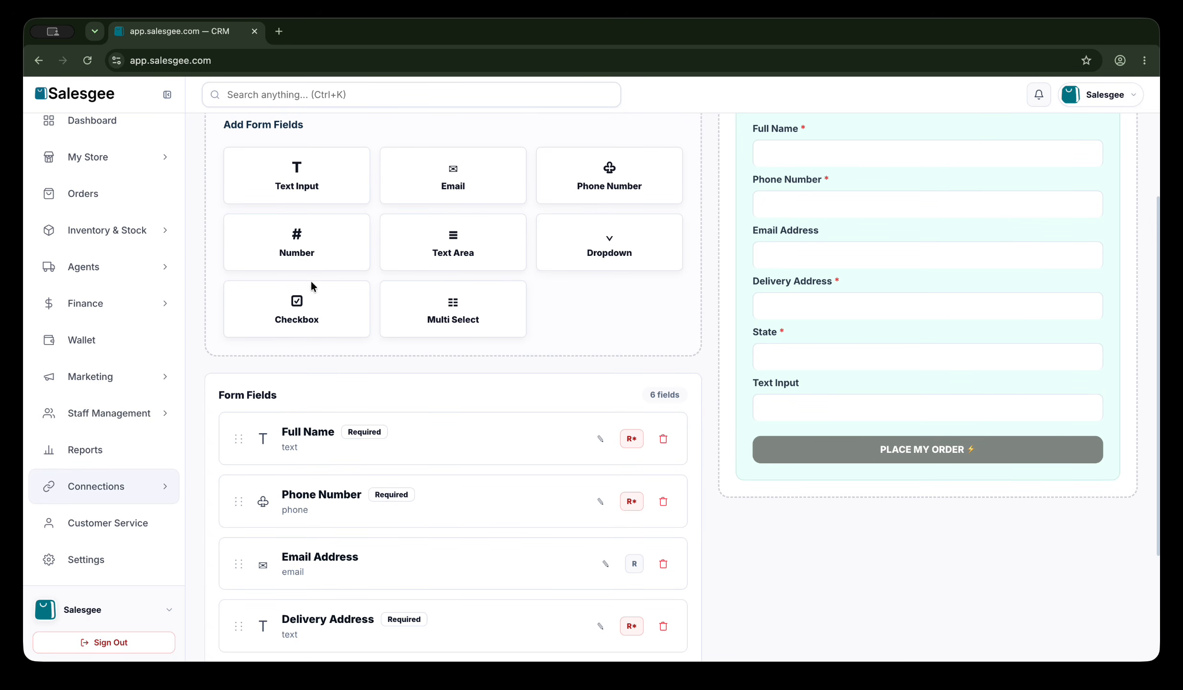
scroll(311, 304, "down", 3)
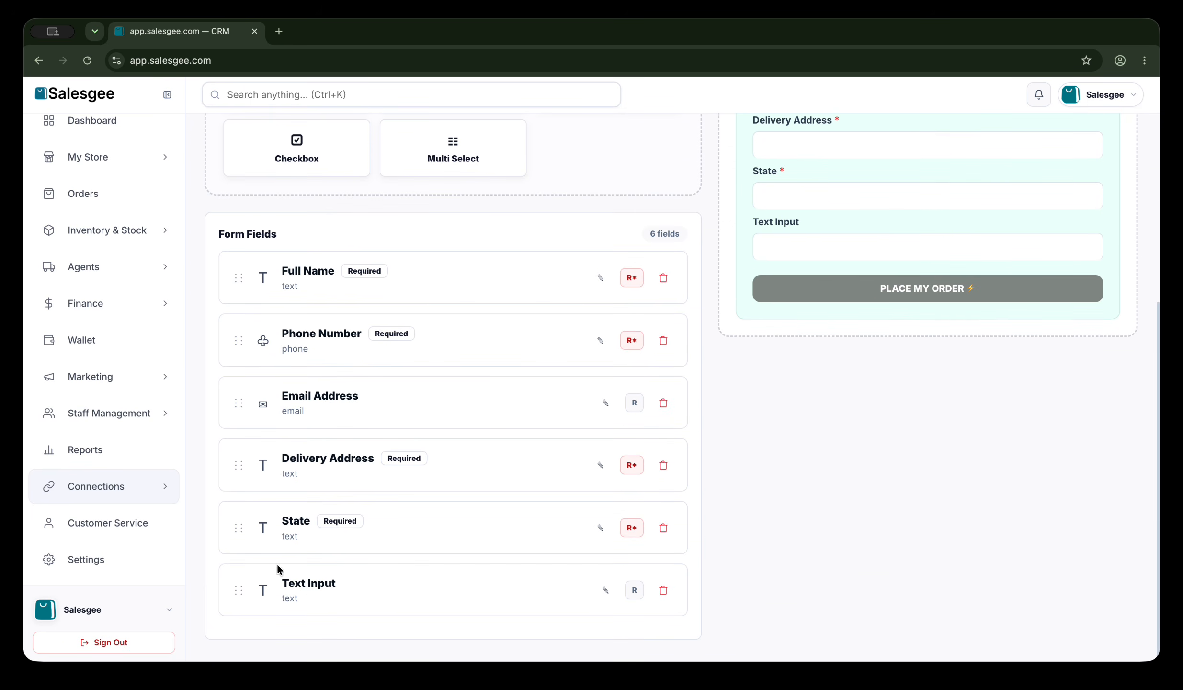
left_click(606, 591)
left_click(470, 298)
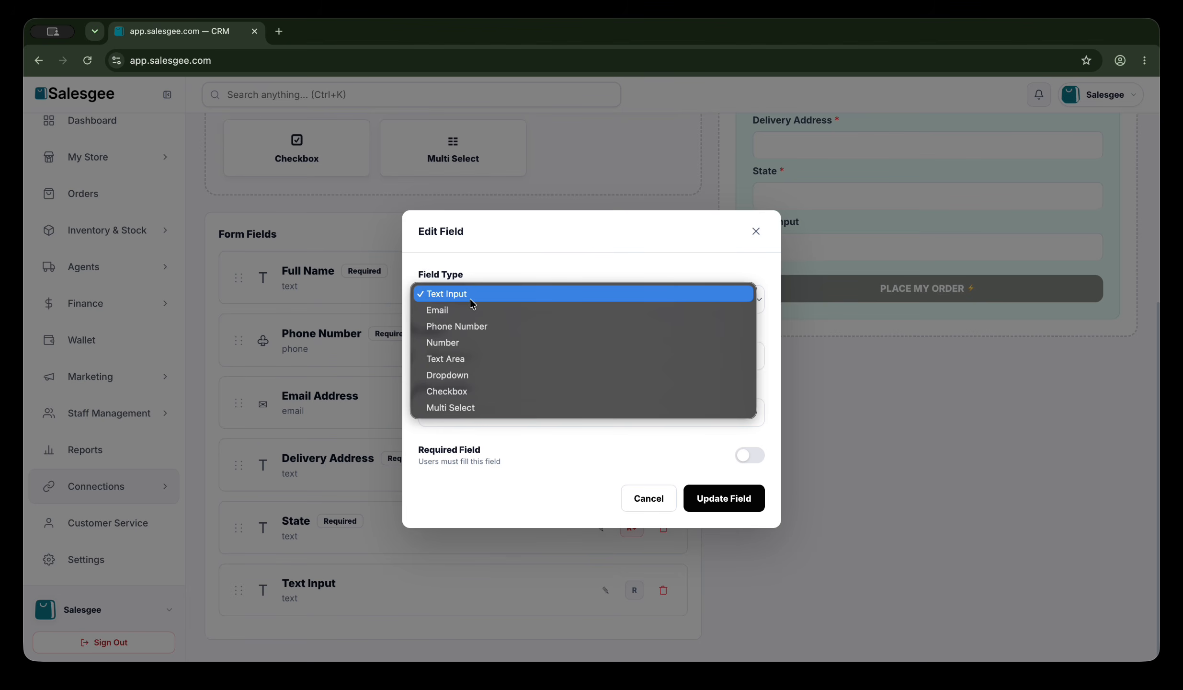
left_click(471, 296)
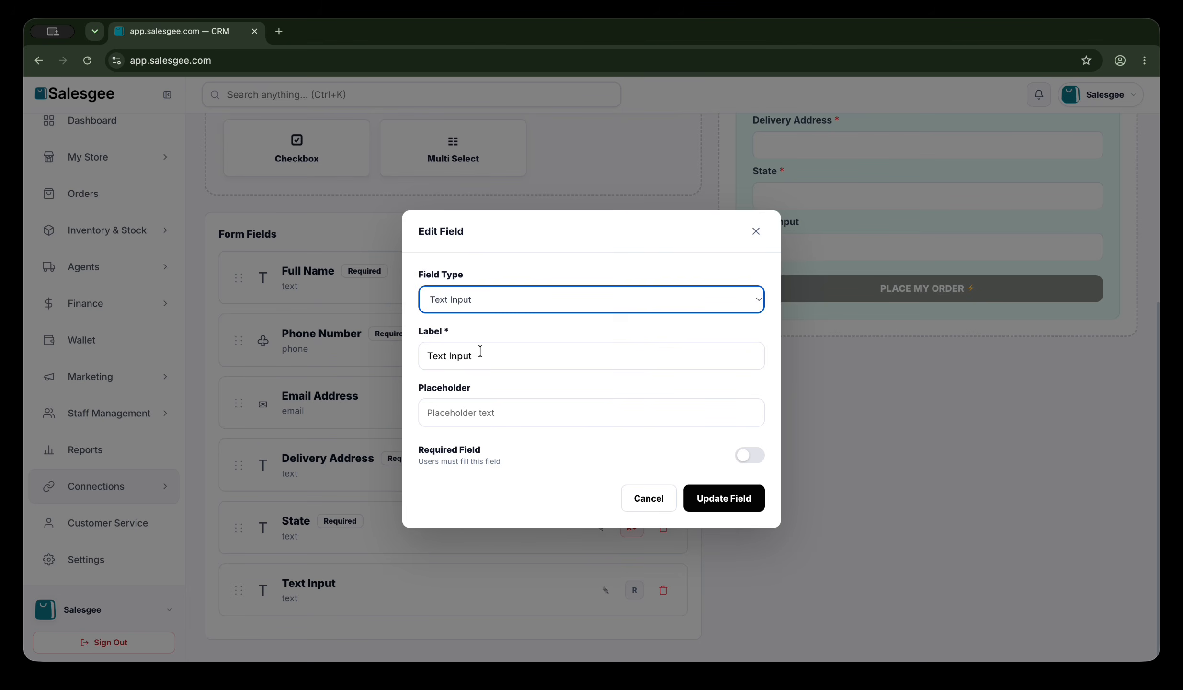
left_click_drag(477, 355, 425, 353)
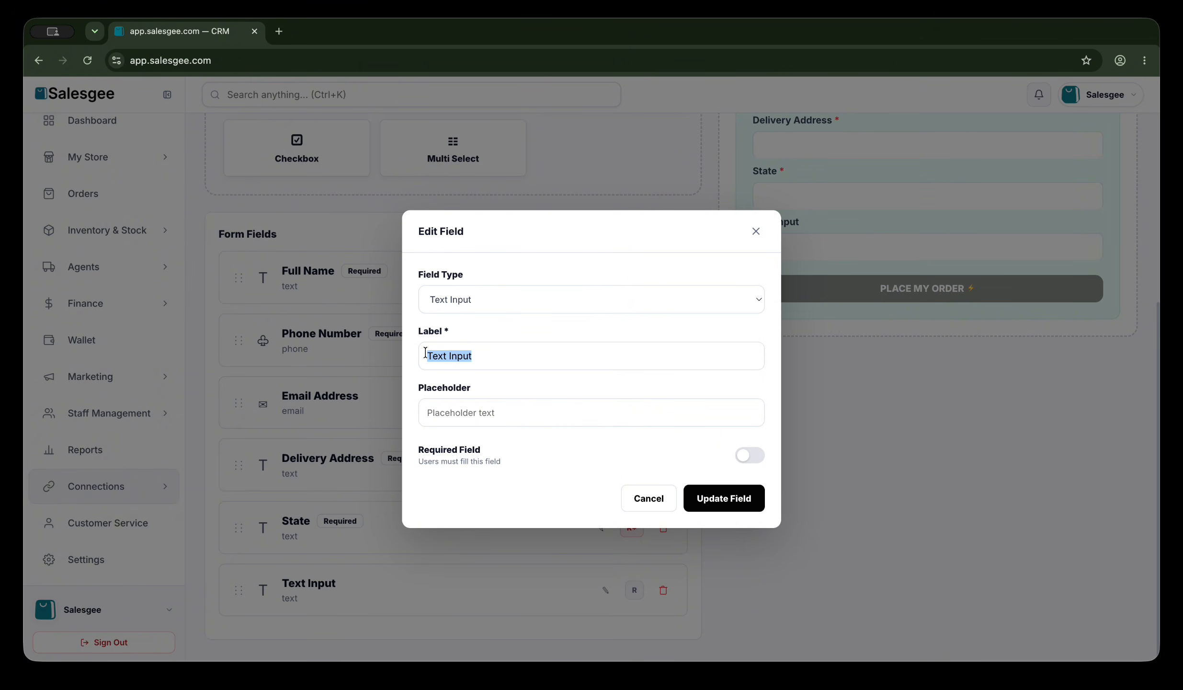
type("Whatsapp Number")
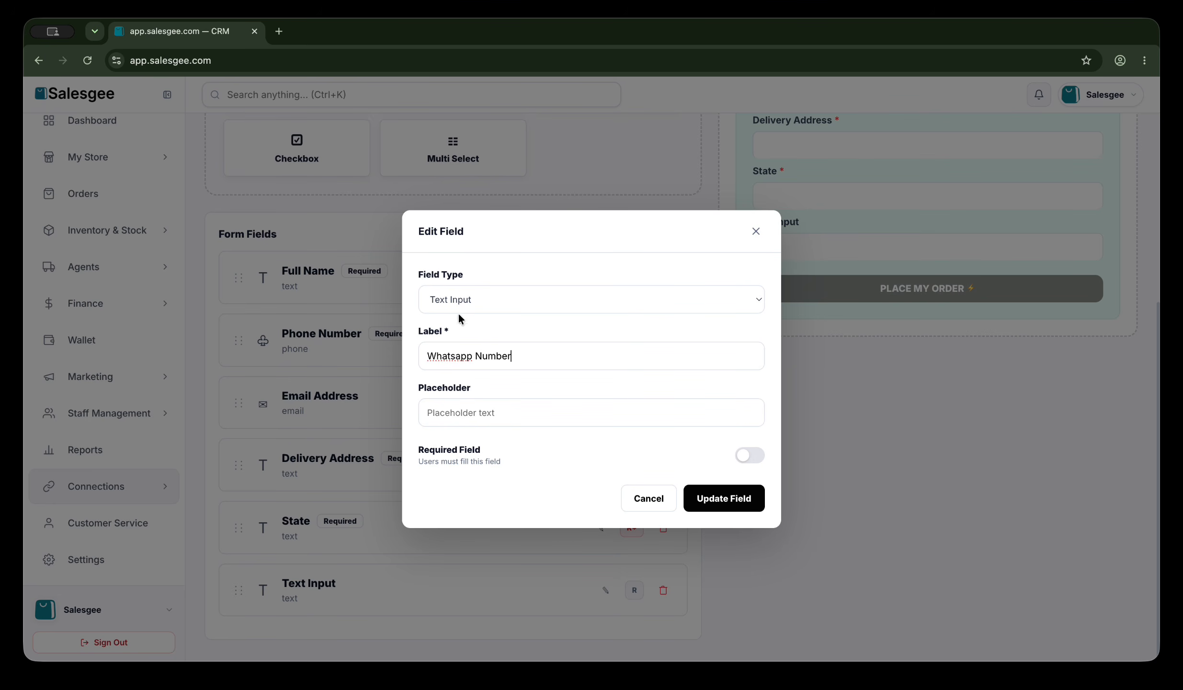
Make Whatsapp Number a required phone field with placeholder 'Whatsapp Number' and save it.
left_click(457, 298)
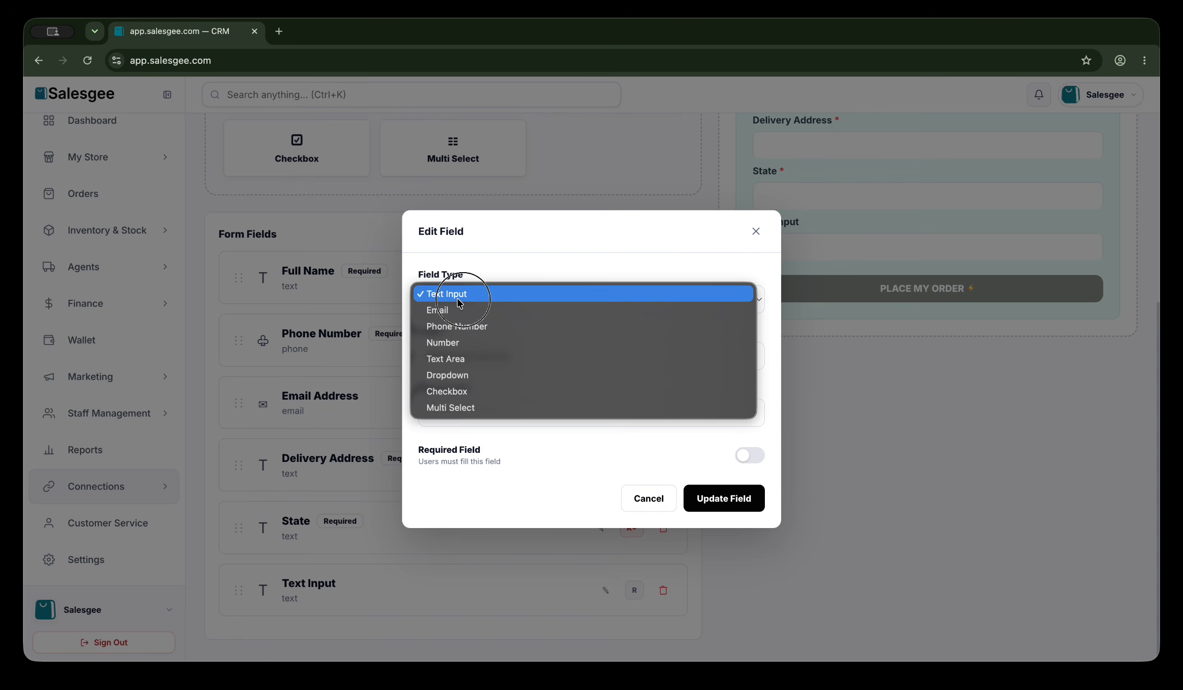
left_click(457, 320)
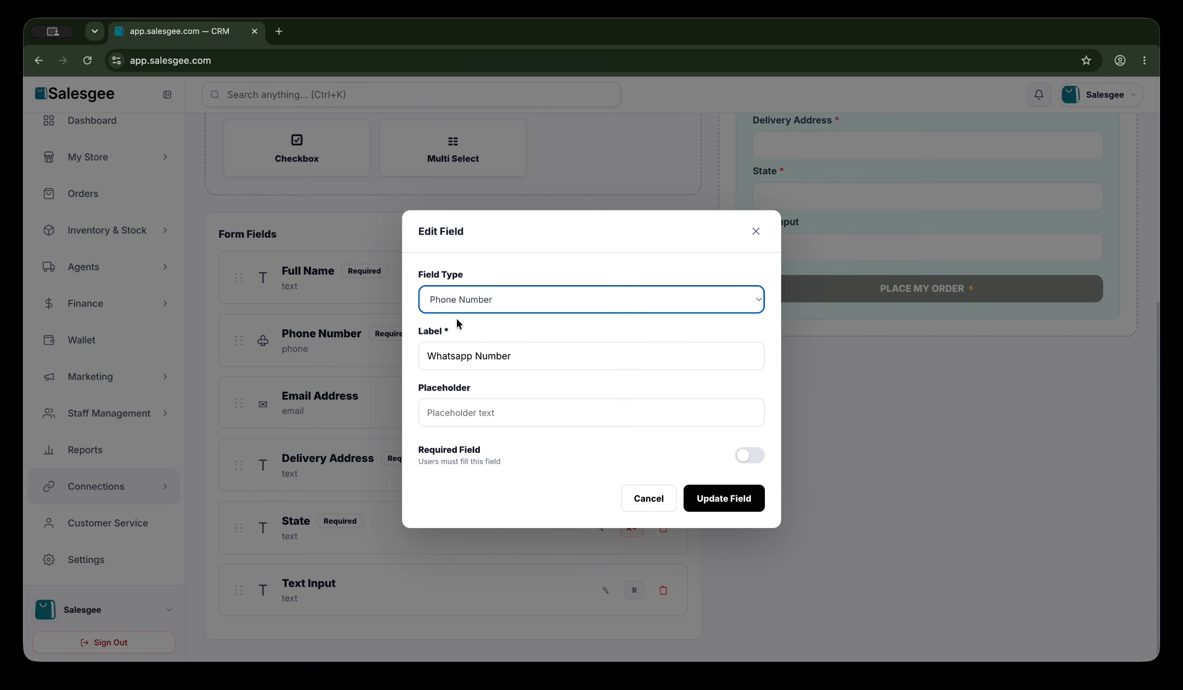
left_click(487, 416)
left_click_drag(522, 357, 422, 354)
key("super+c")
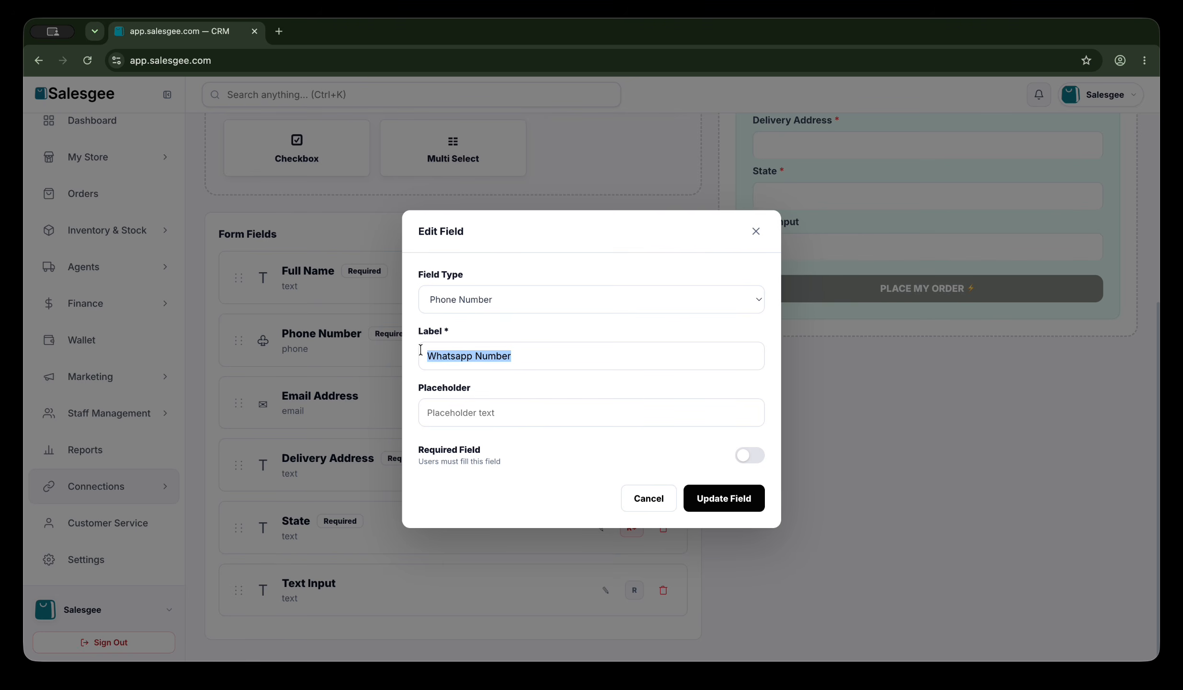
left_click(438, 413)
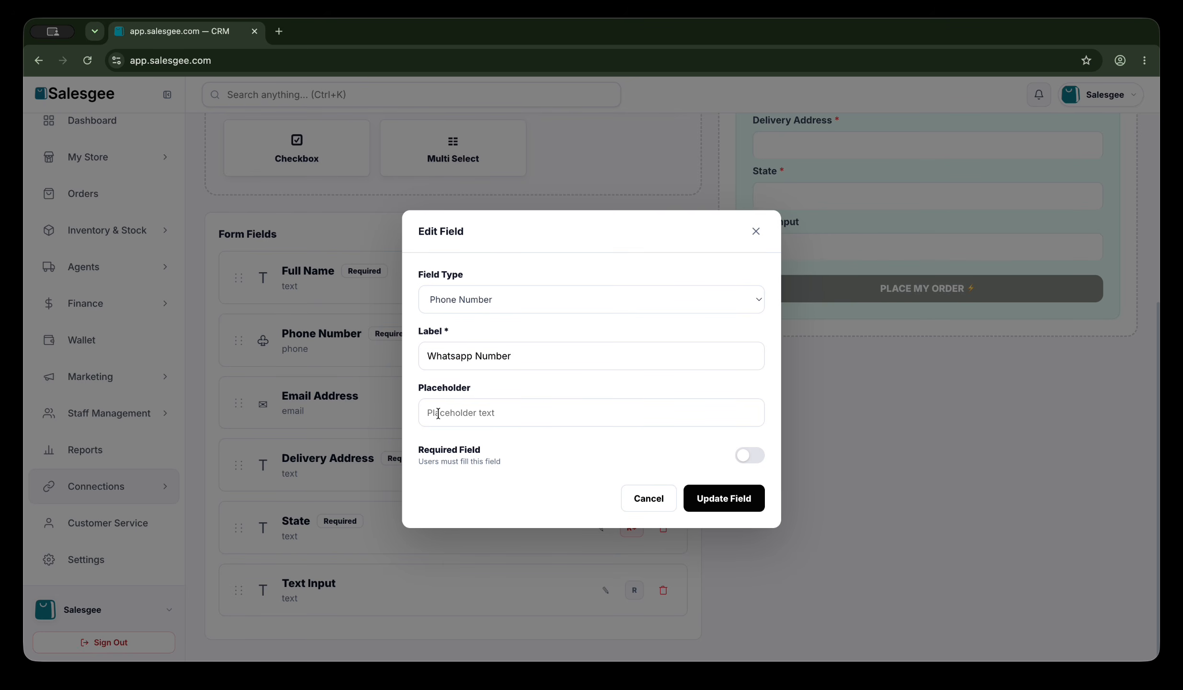
key("super+v")
left_click(748, 457)
left_click(732, 493)
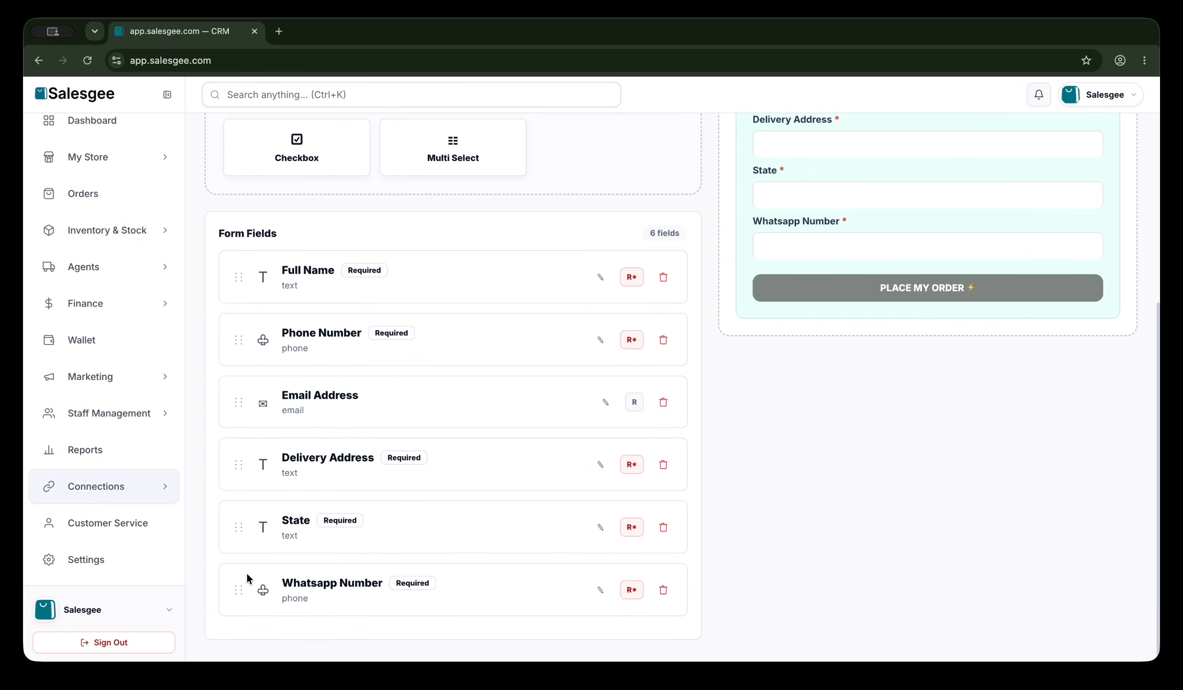
Move the Whatsapp Number field up to sit right after Phone Number.
left_click_drag(241, 588, 238, 382)
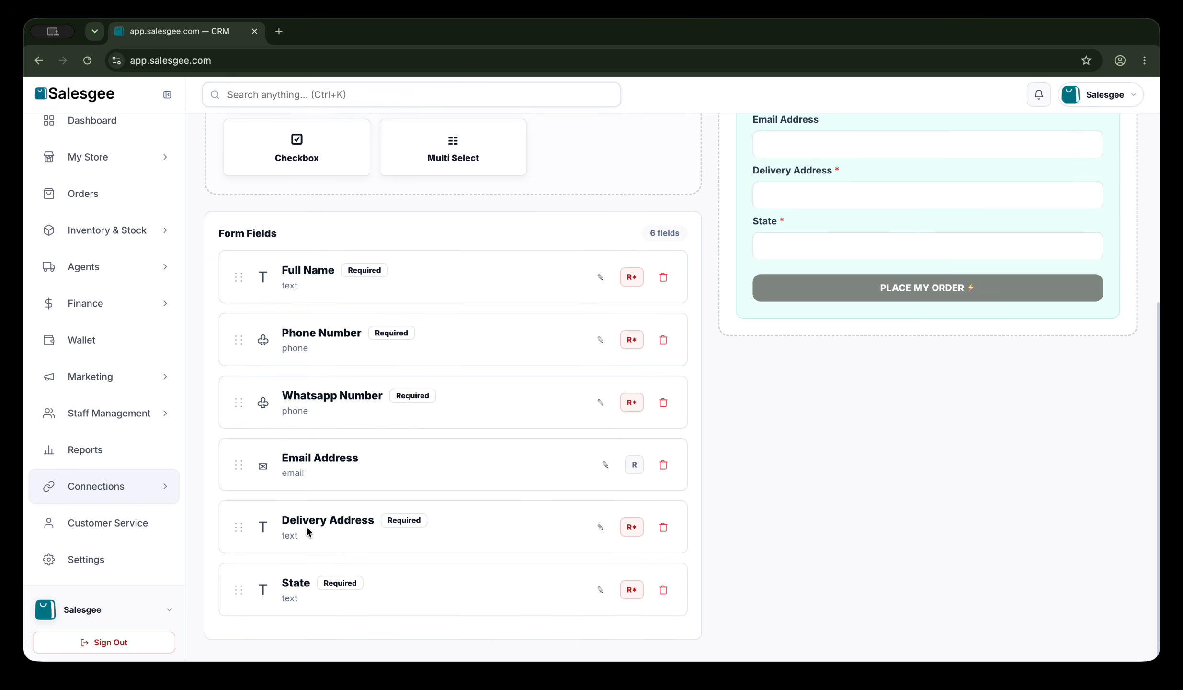
scroll(306, 525, "up", 10)
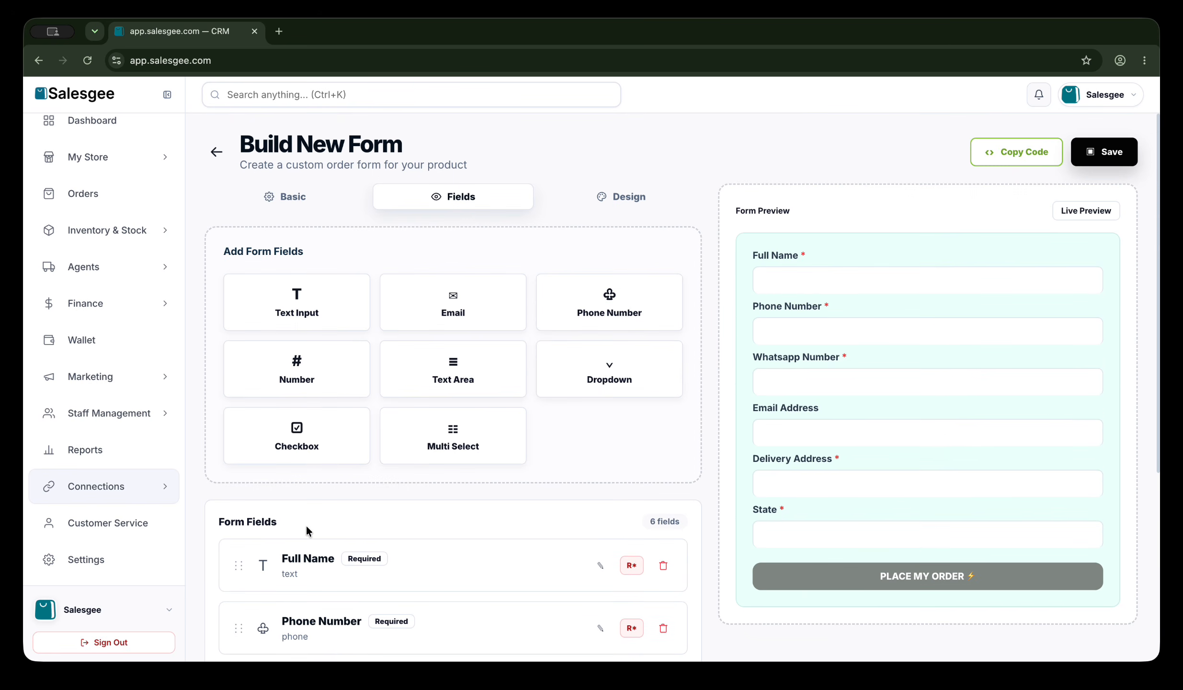
scroll(307, 525, "down", 1)
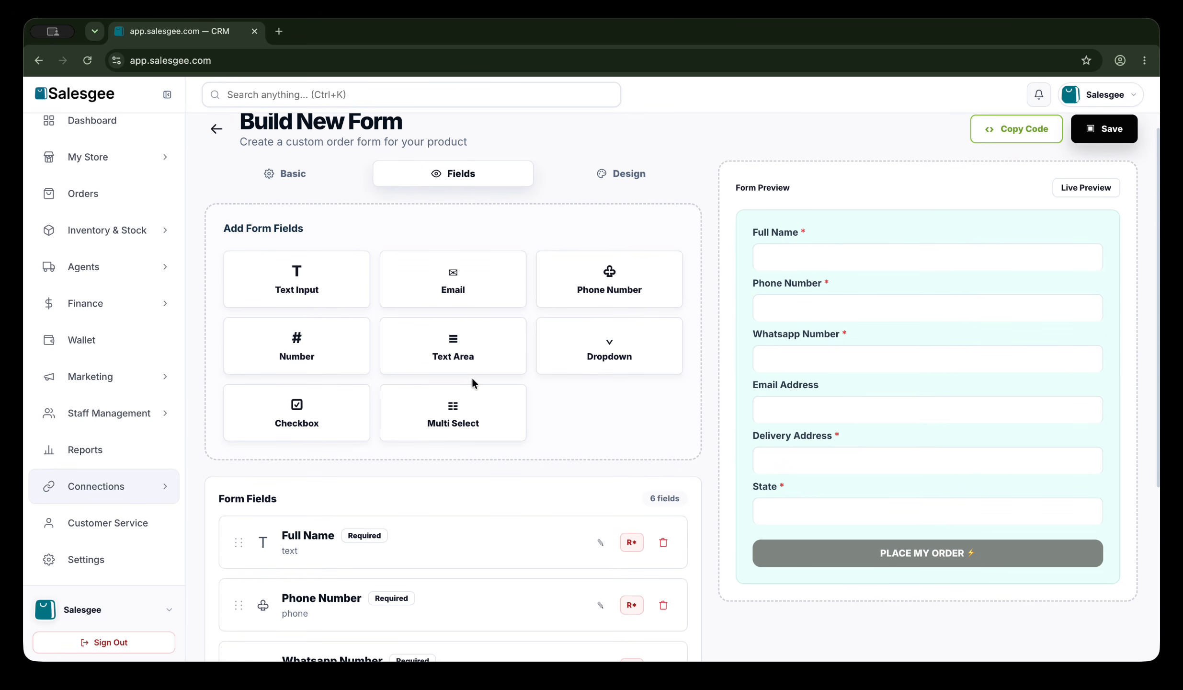
Change the button label to 'ORDER NOW' in the Design settings.
left_click(629, 181)
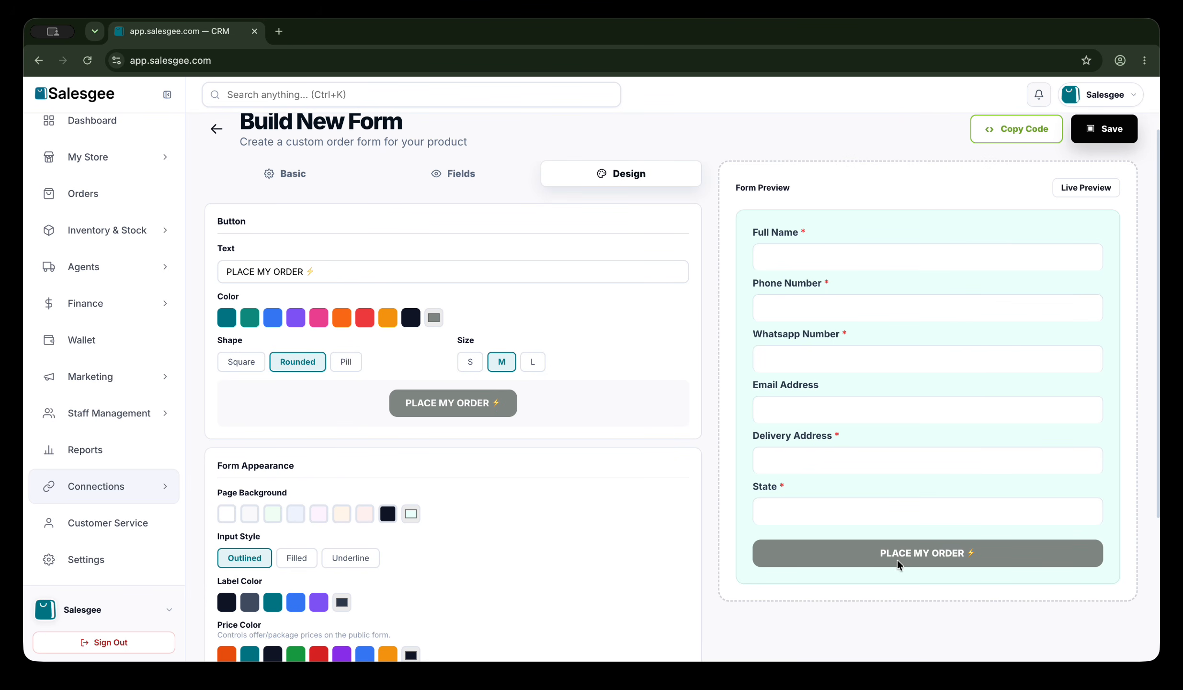
left_click(307, 272)
triple_click(252, 272)
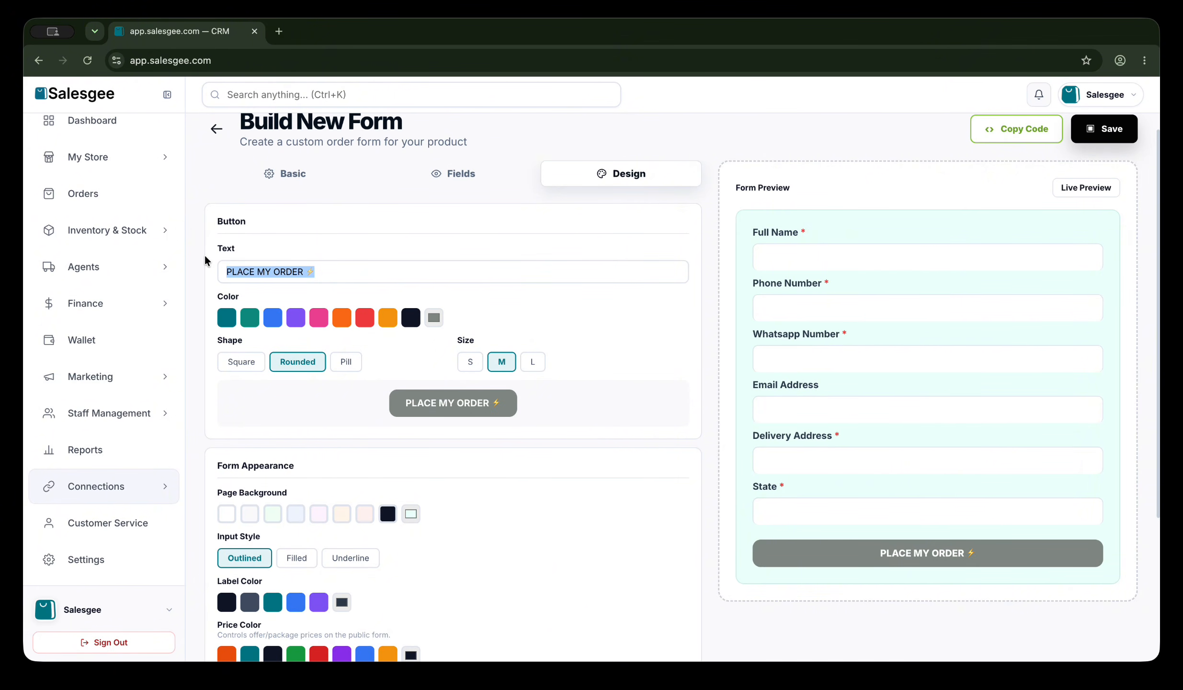
type("ORDER ")
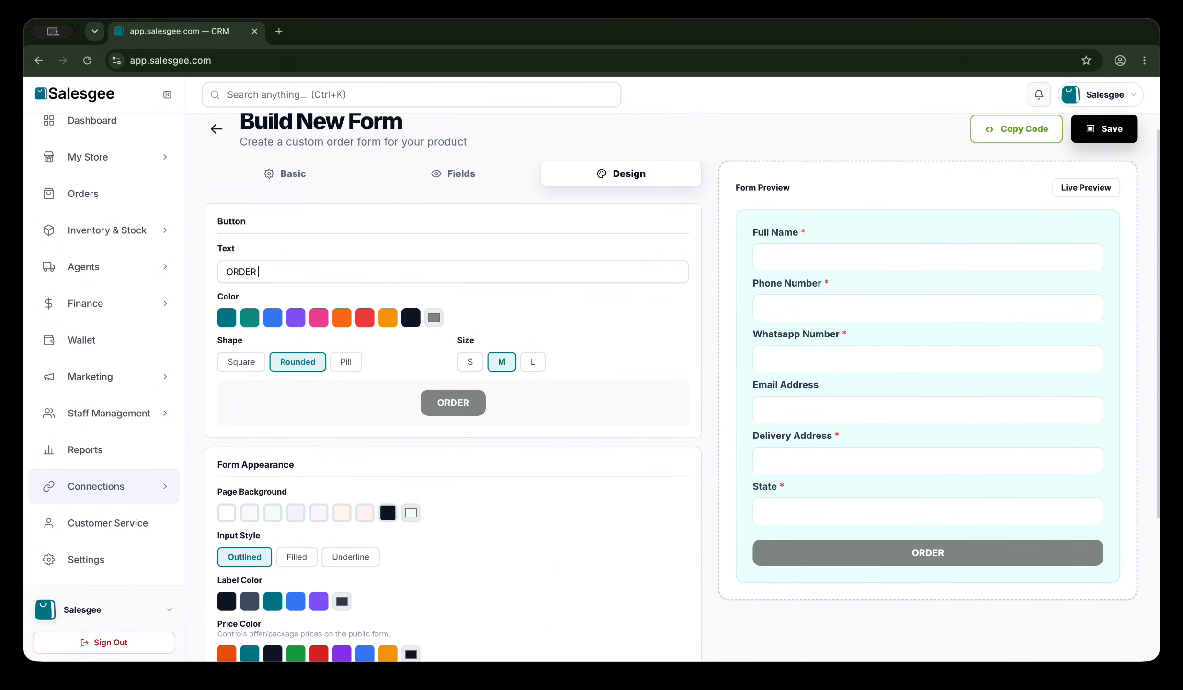
type("NOW")
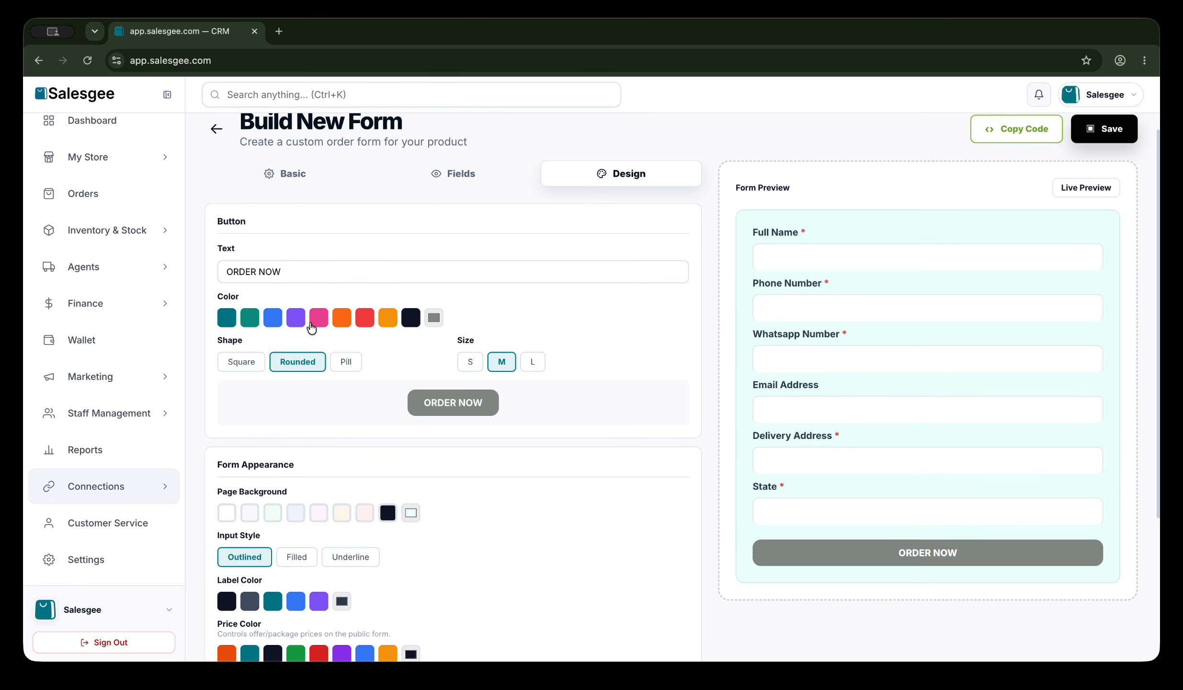
scroll(312, 328, "down", 1)
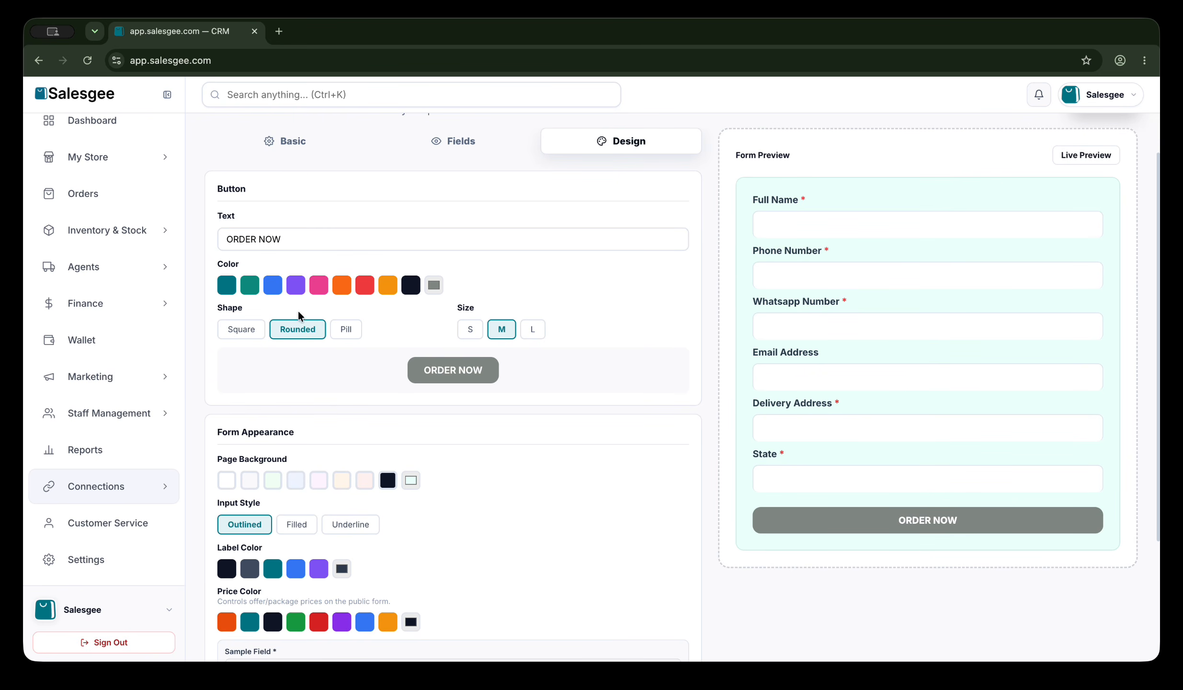
Make the button orange, size L, with rounded corners.
left_click(342, 287)
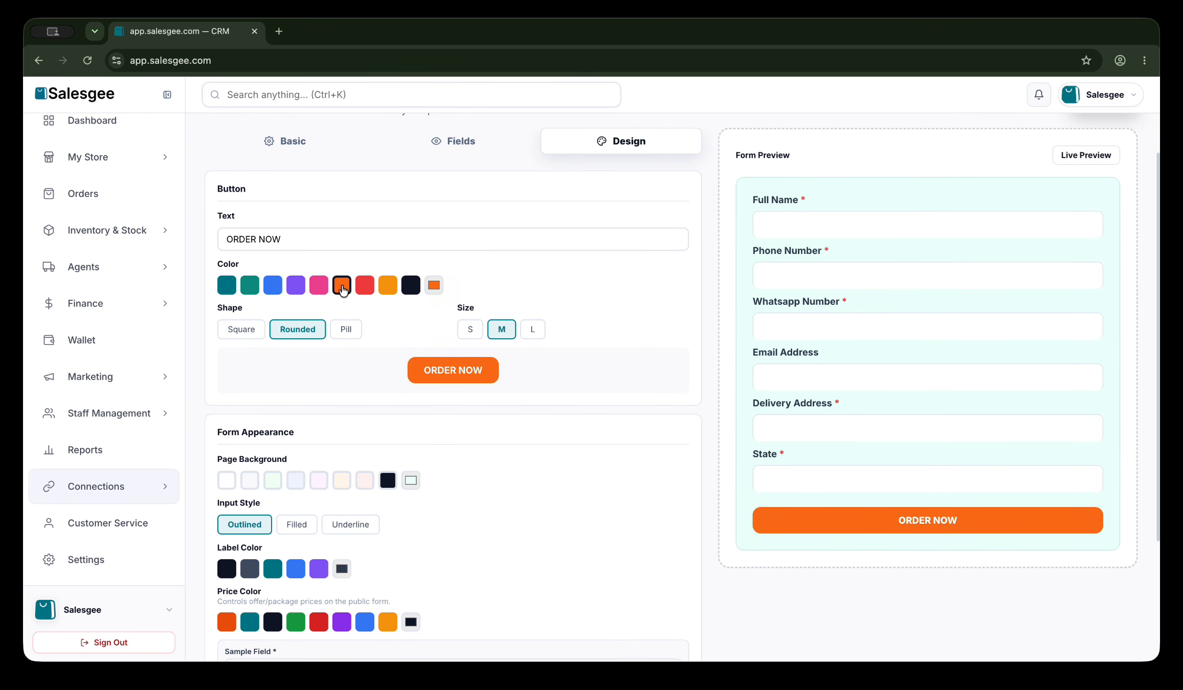
left_click(534, 329)
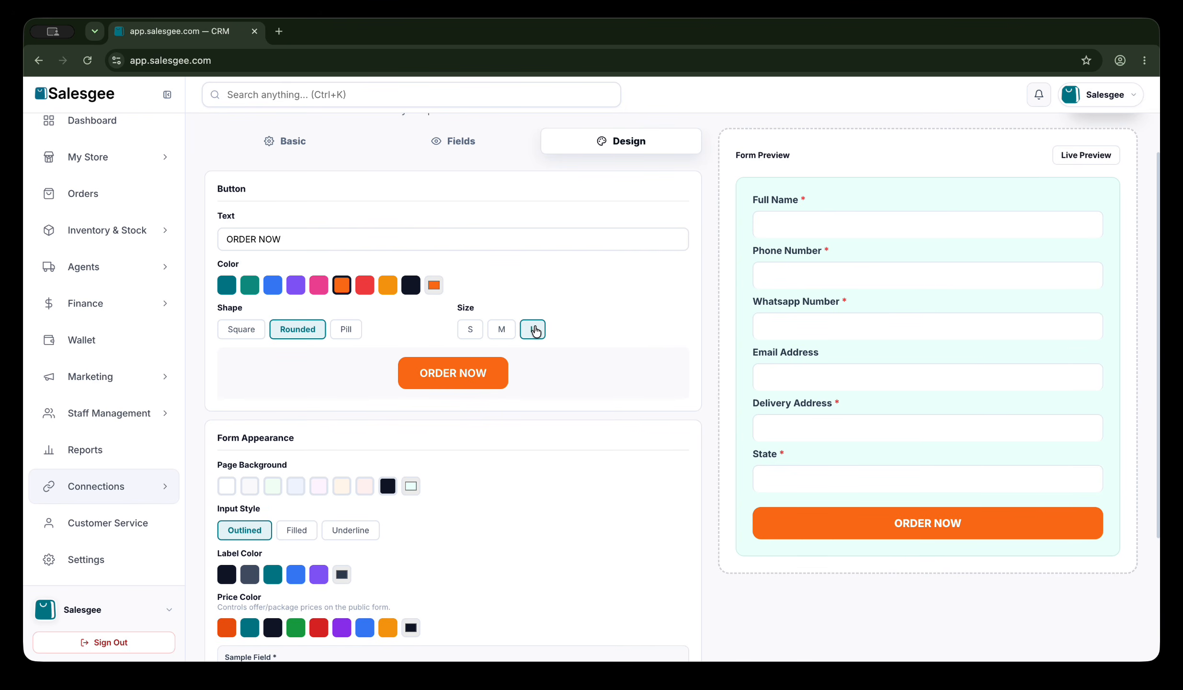
left_click(470, 329)
left_click(502, 329)
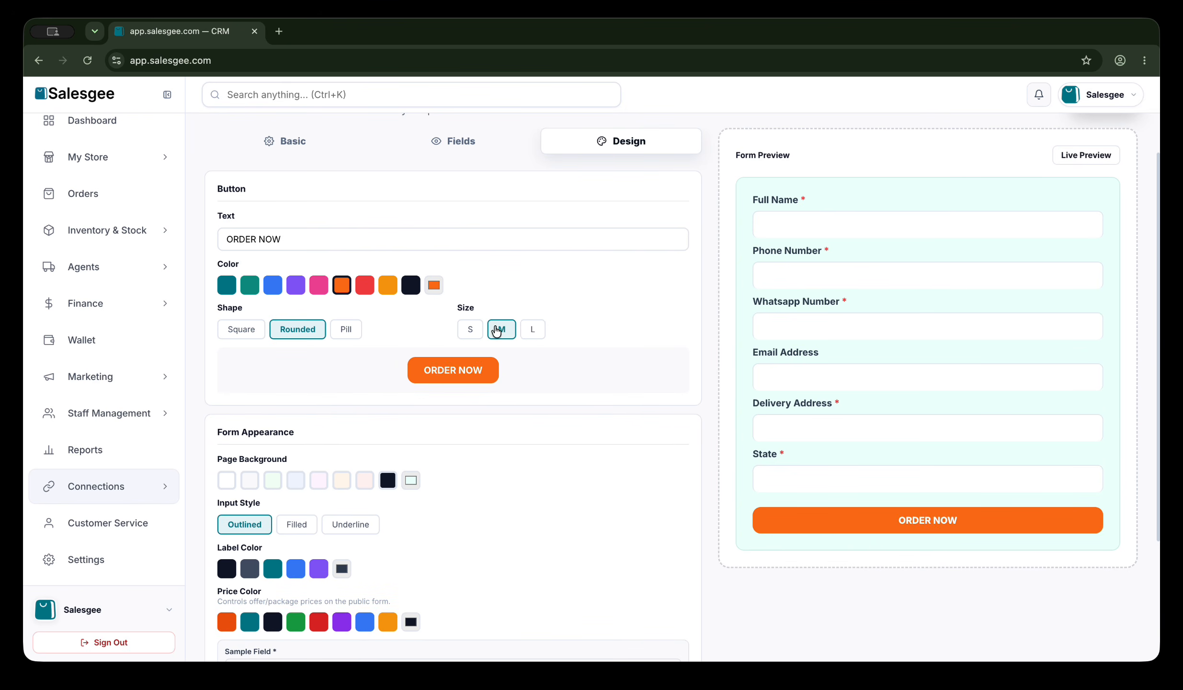
left_click(534, 331)
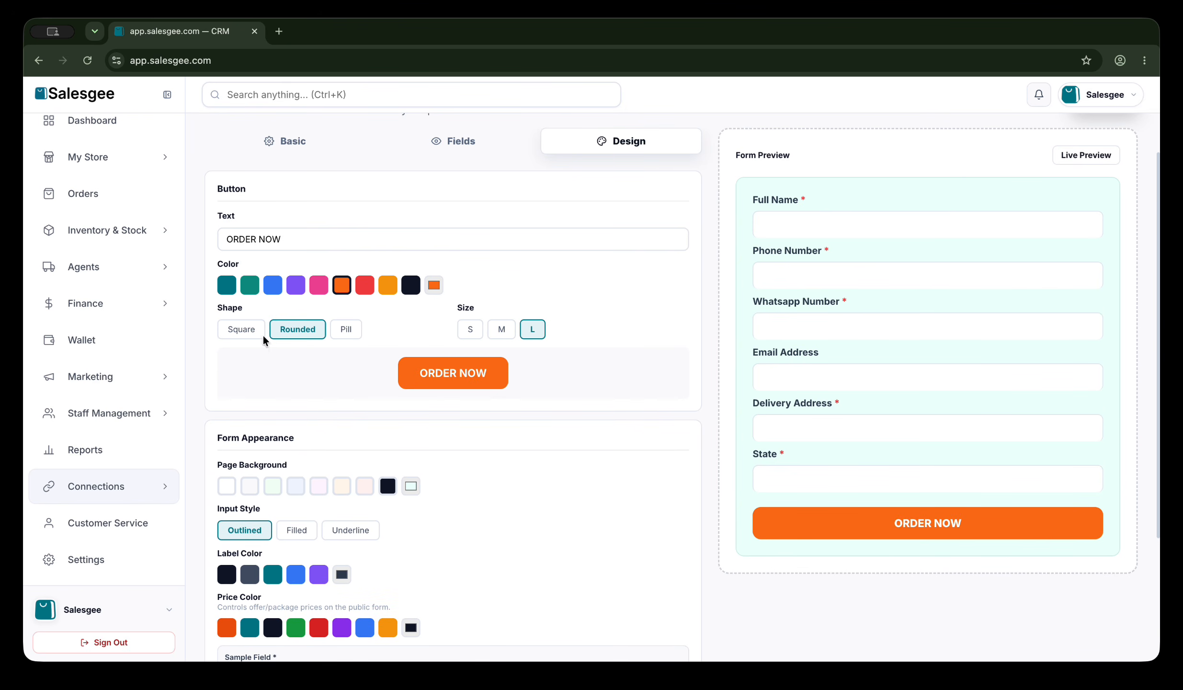
left_click(249, 331)
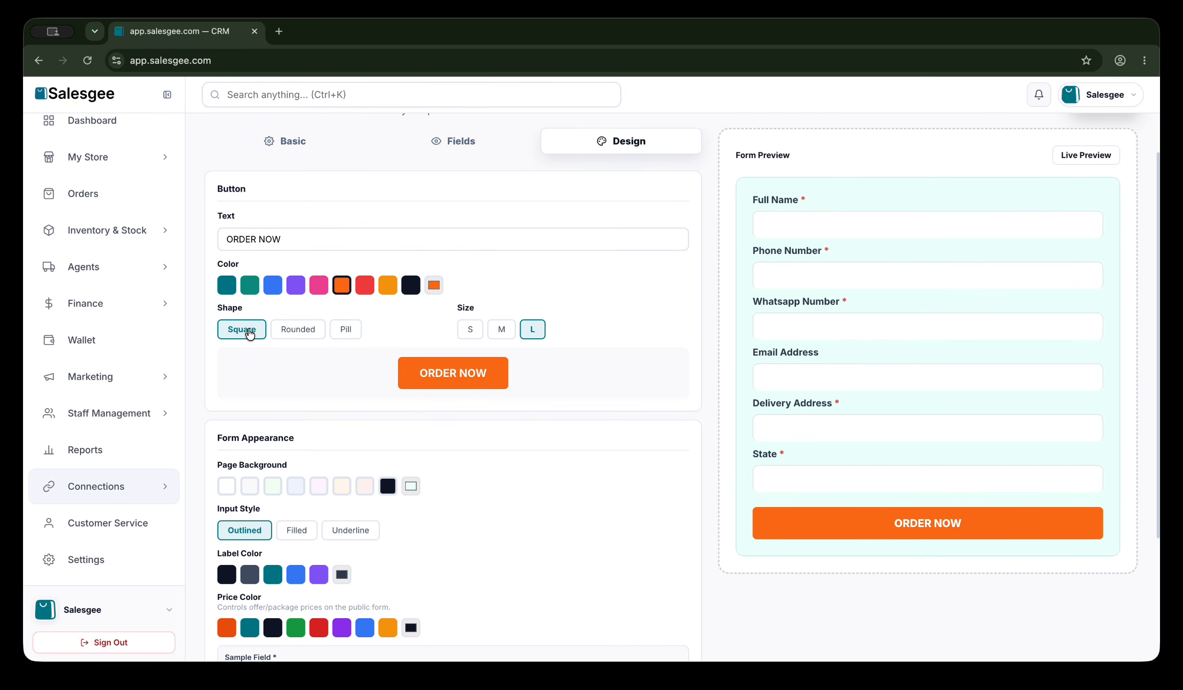
left_click(297, 335)
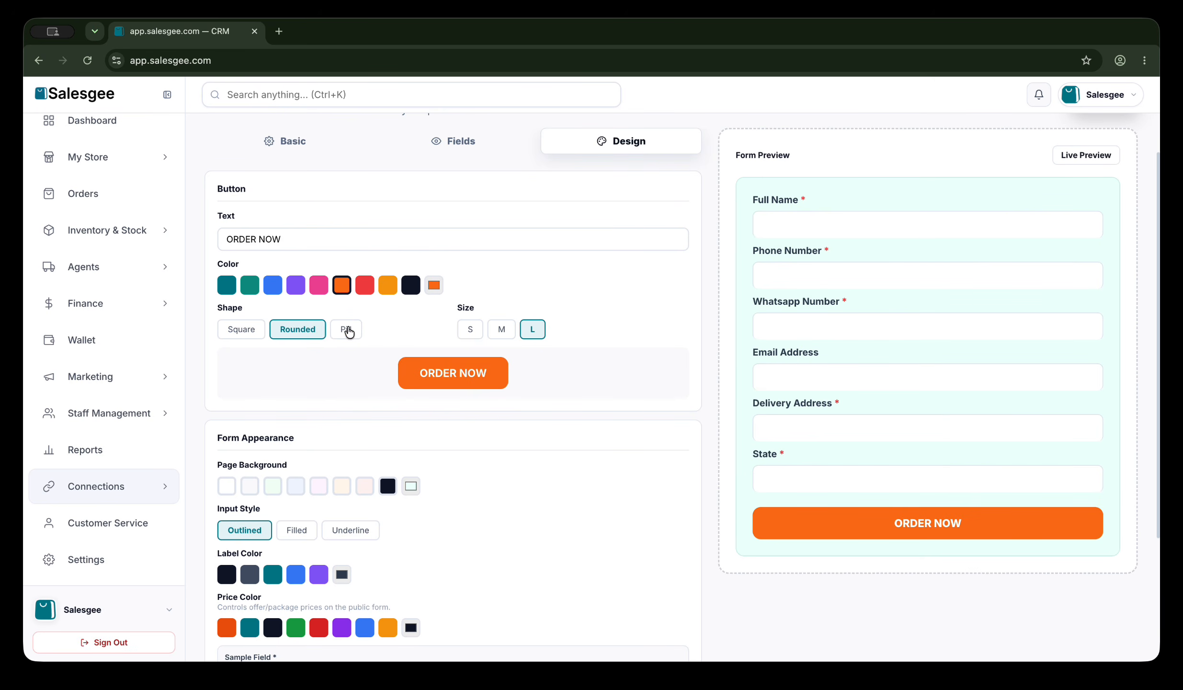
left_click(348, 331)
left_click(296, 329)
Set the page background to white after trying pink and peach swatches.
scroll(328, 392, "down", 2)
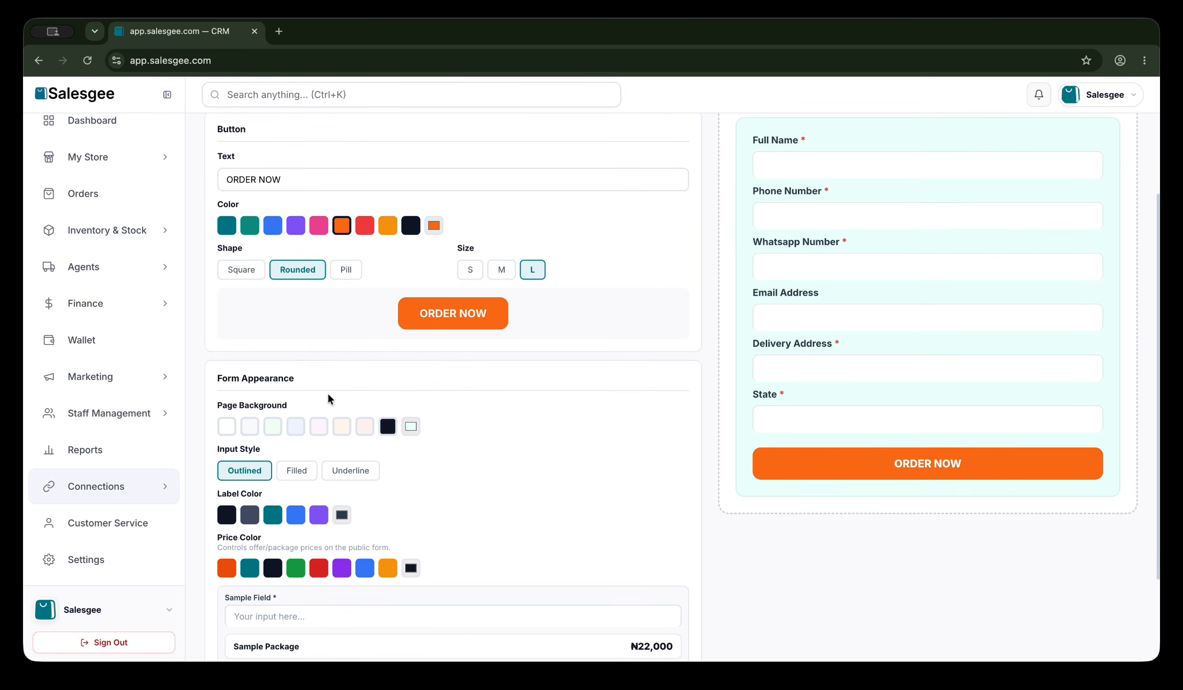
left_click(318, 427)
left_click(342, 432)
left_click(228, 425)
Keep the field label color dark after trying blue.
scroll(357, 488, "down", 3)
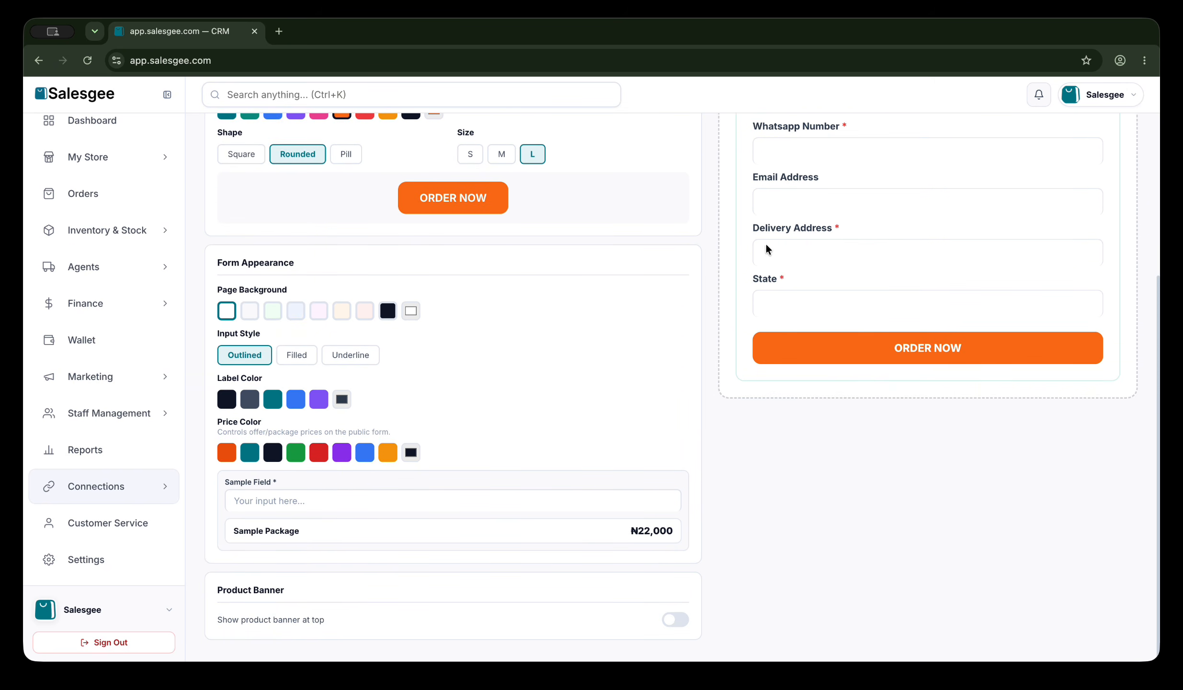
left_click(296, 400)
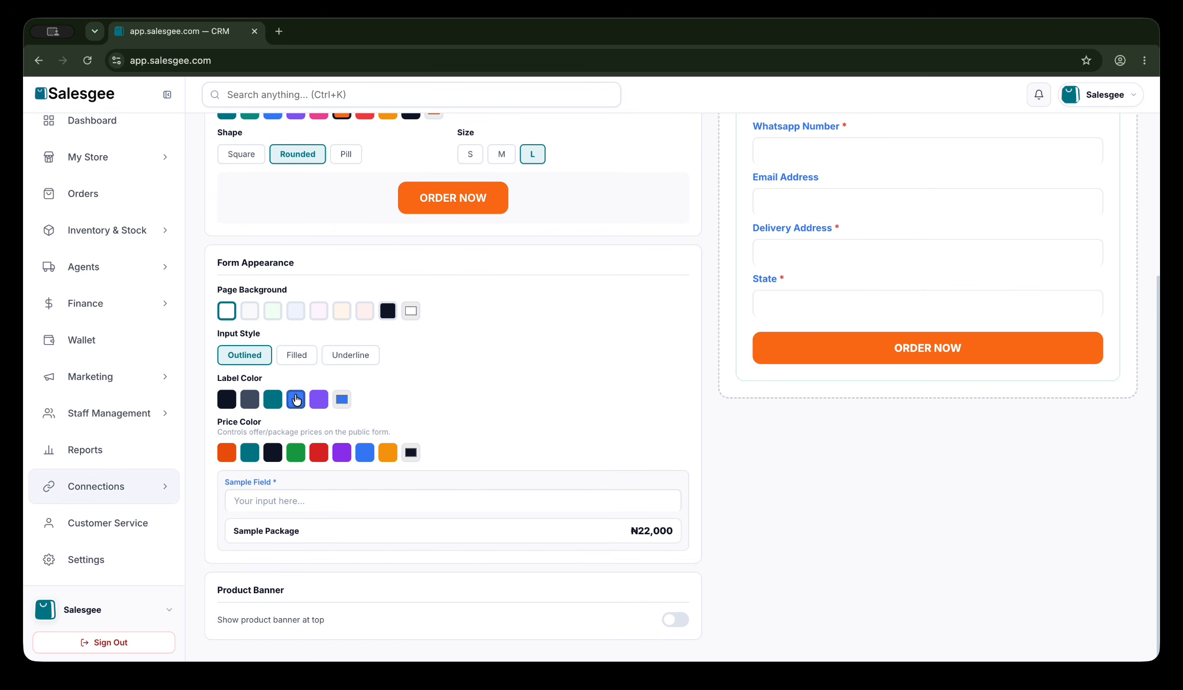
left_click(228, 401)
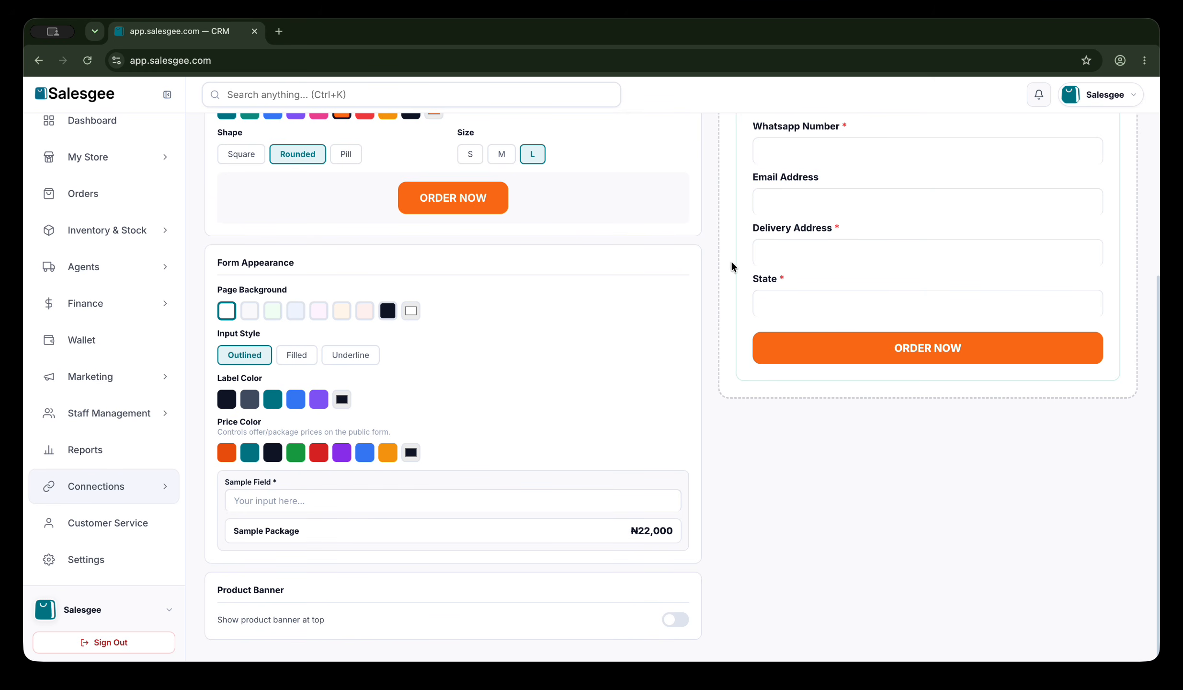
scroll(804, 249, "up", 5)
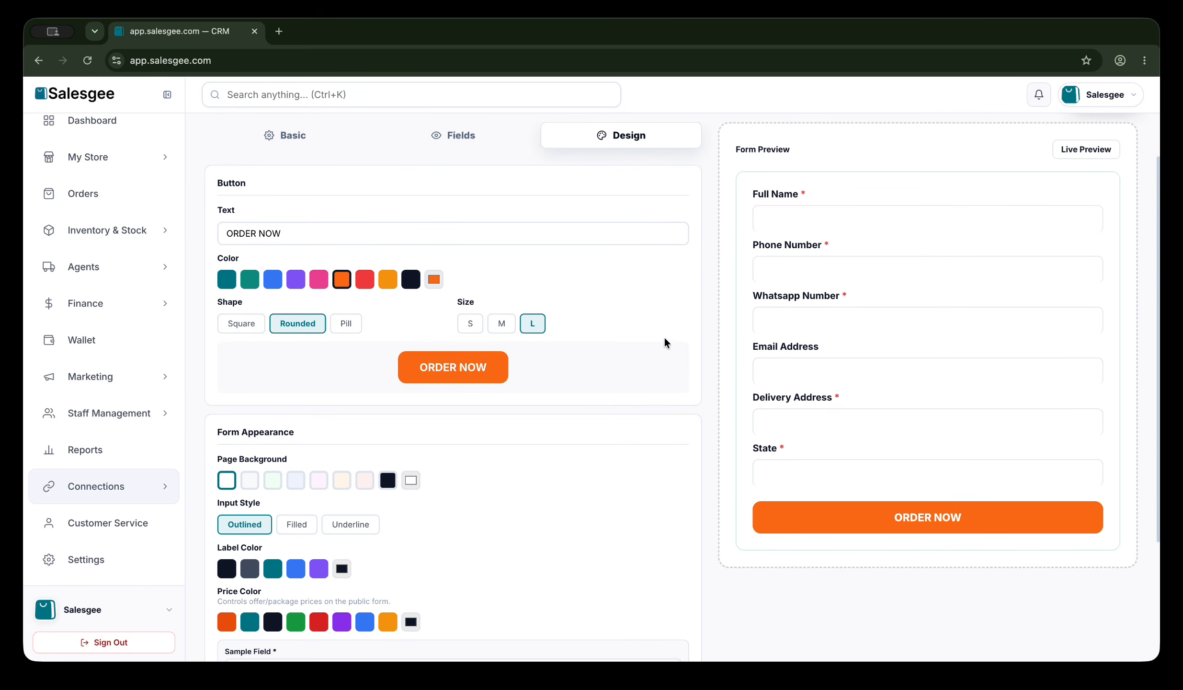
scroll(599, 340, "down", 5)
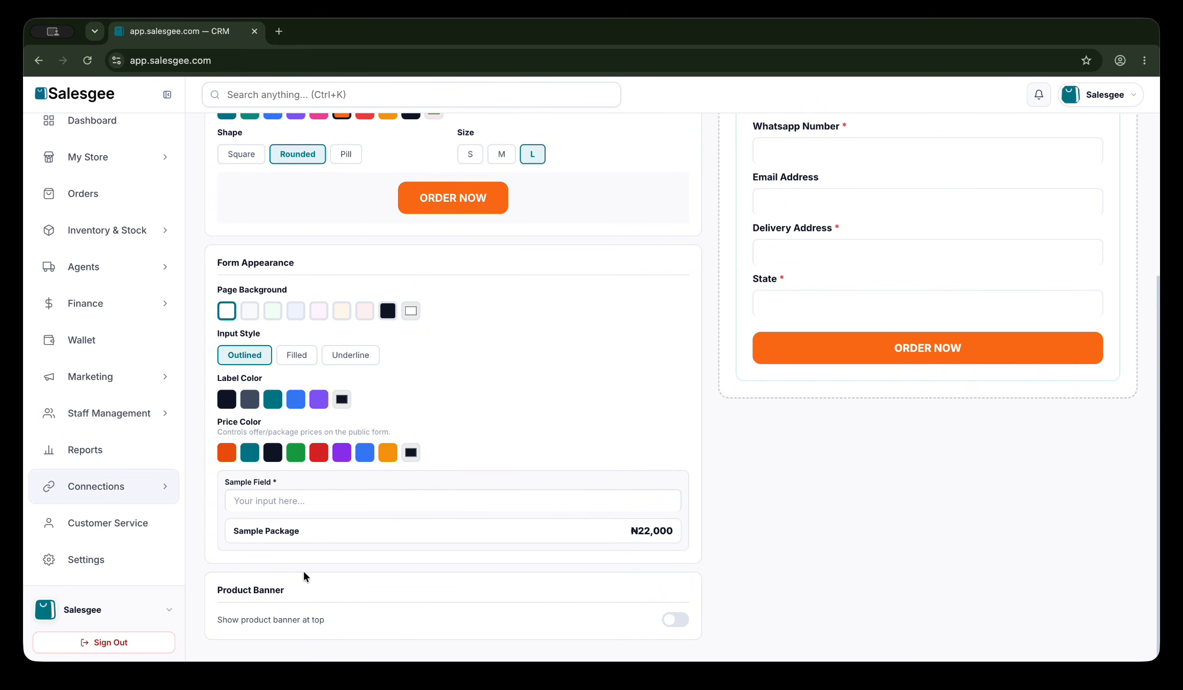
scroll(305, 575, "up", 6)
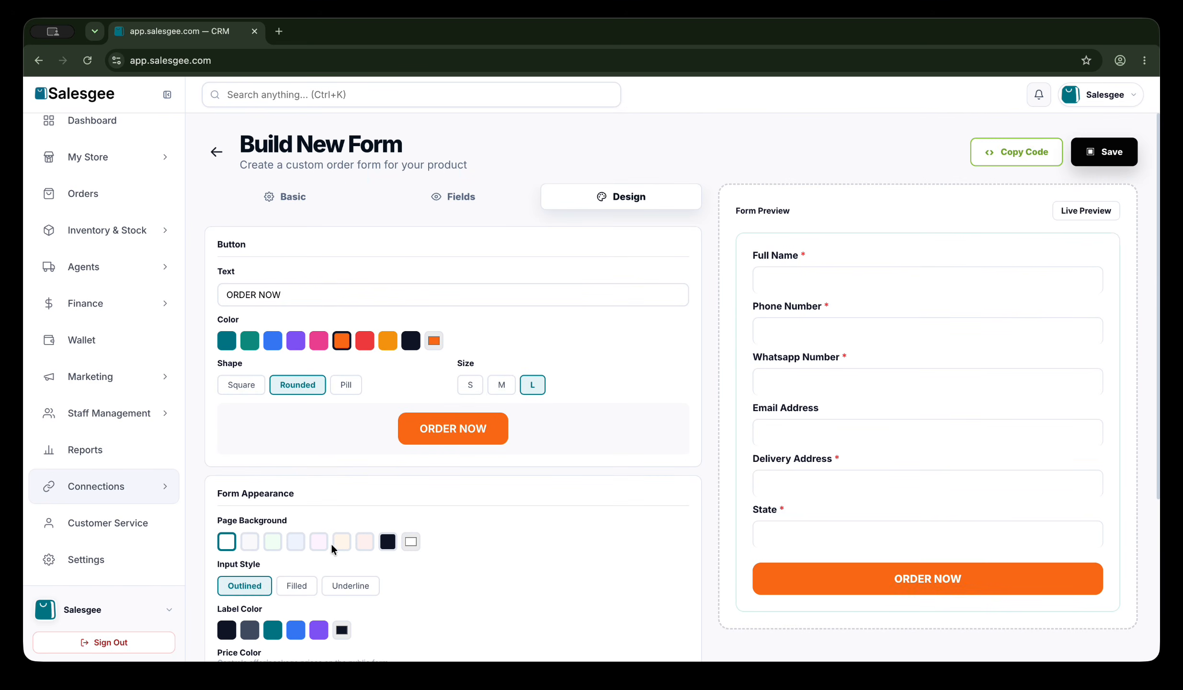
Save the form and show the Sales Forms list in grid card view.
left_click(1114, 153)
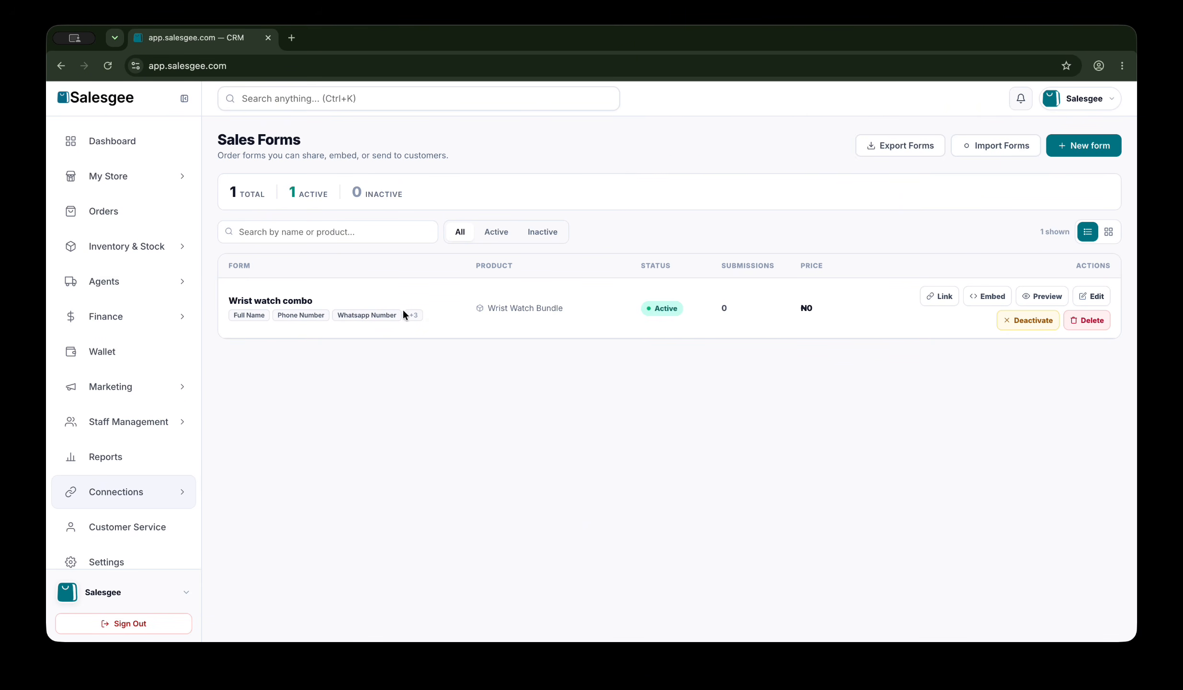
left_click(1109, 232)
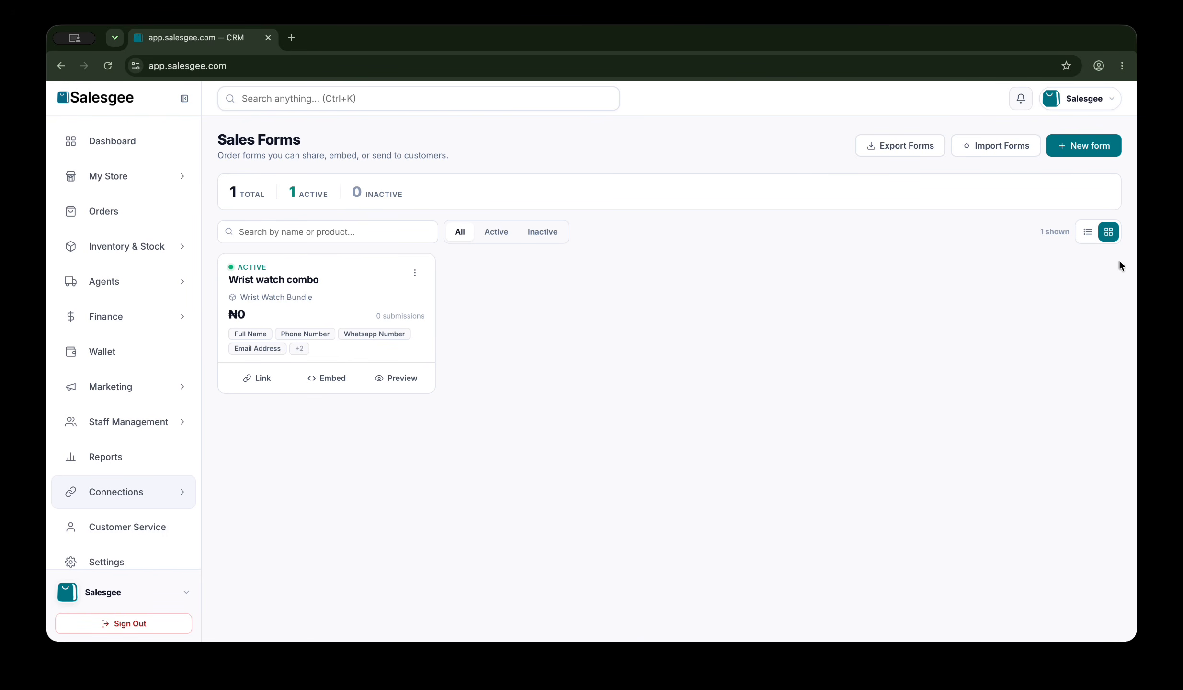
left_click(1088, 231)
left_click(1109, 234)
Preview the form and fill name, phone, Whatsapp 081, a test e-mail and address.
left_click(381, 377)
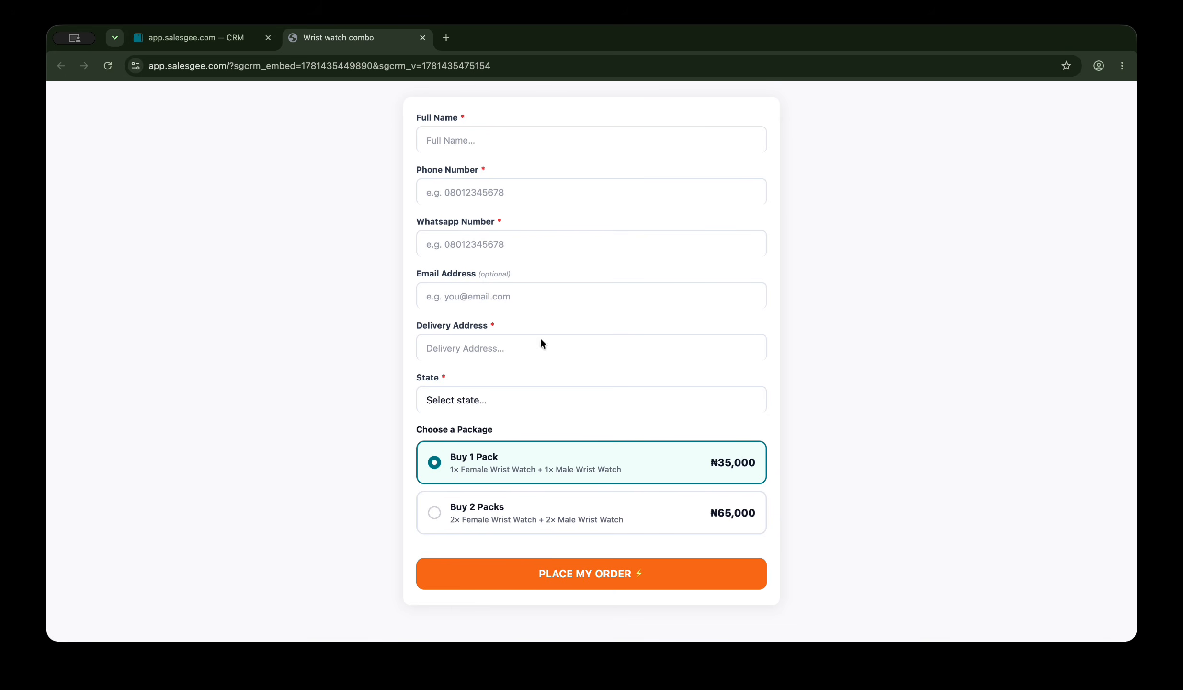
left_click(463, 144)
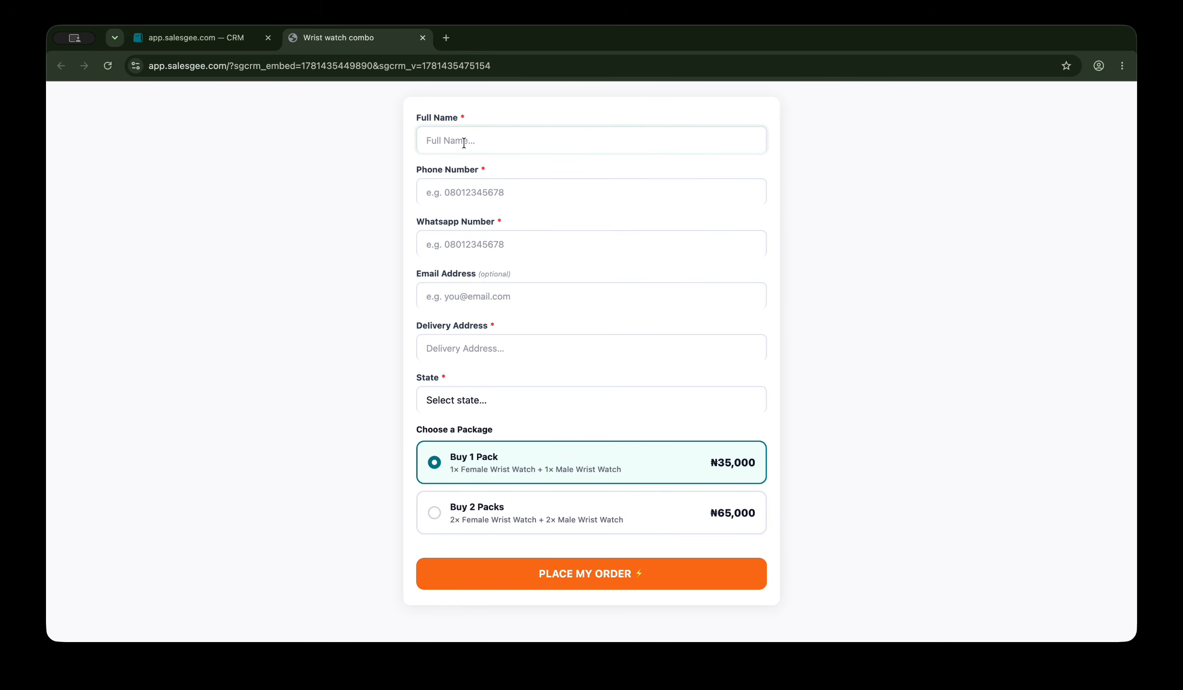
type("Test")
left_click(481, 191)
type("Test")
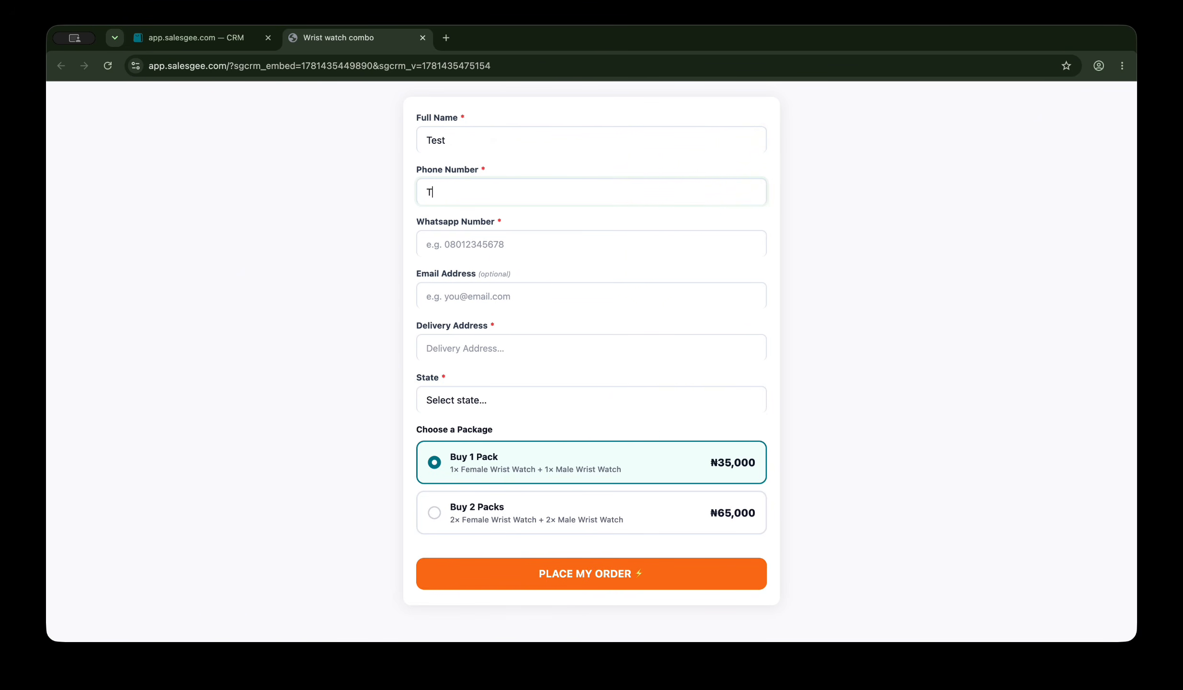
left_click(485, 248)
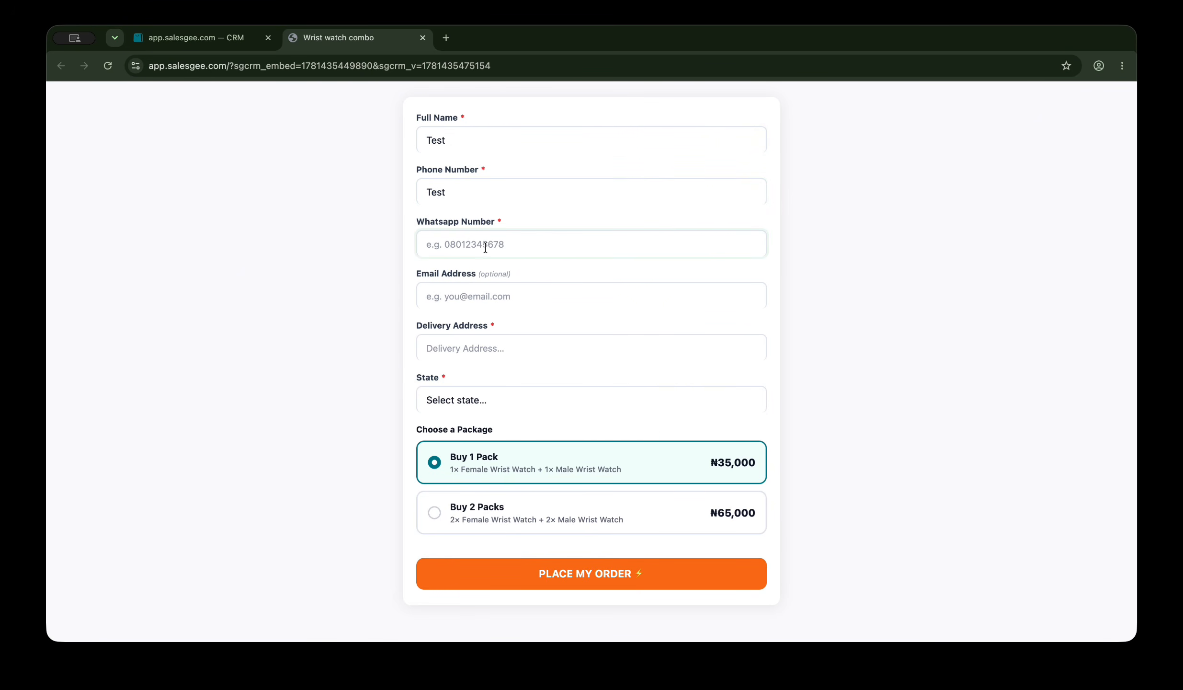
type("081")
left_click(484, 288)
type("t")
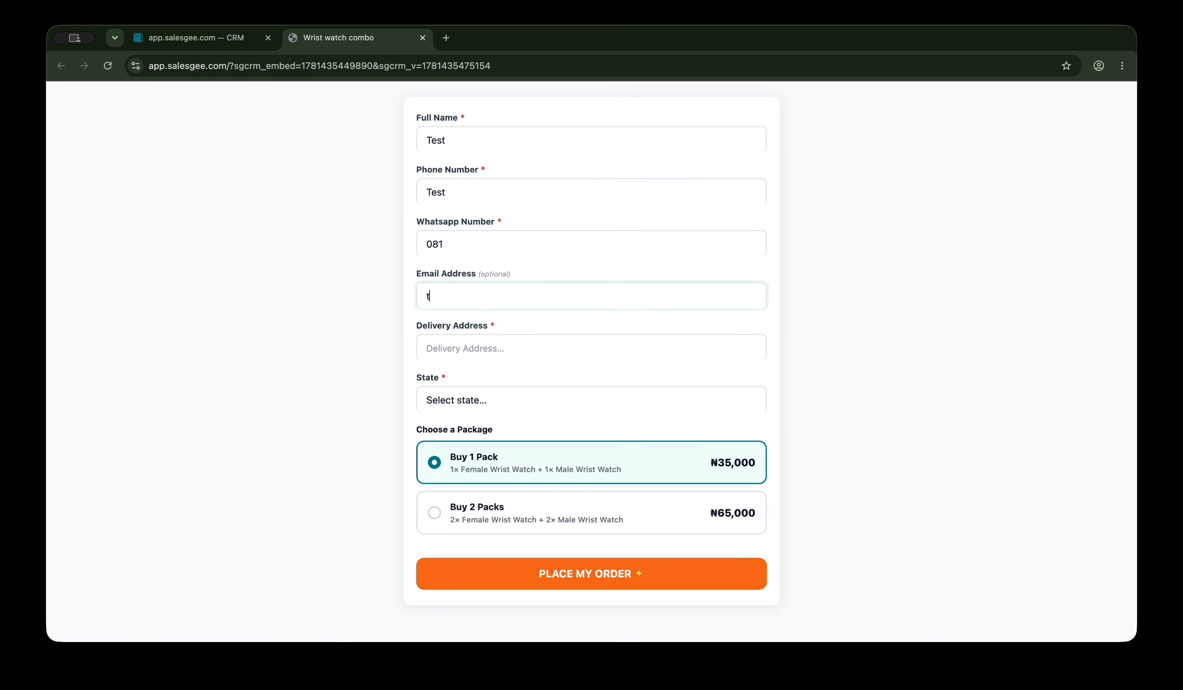
type("est@gmail.com")
left_click(472, 338)
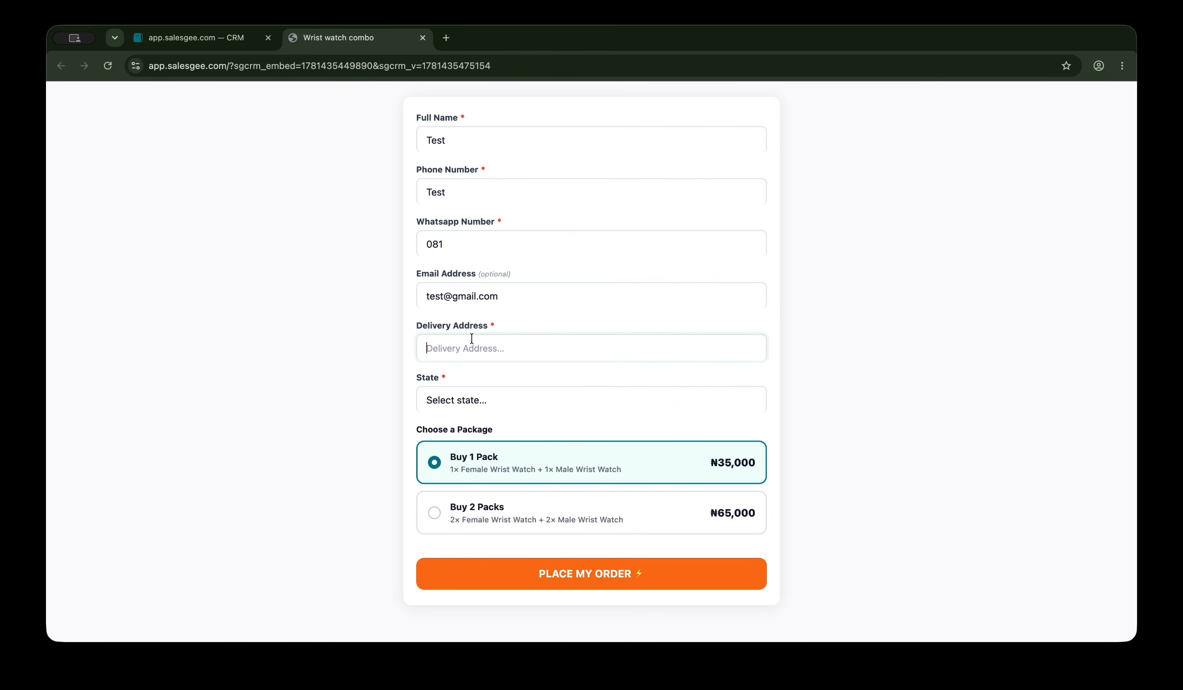
type("Test")
Choose Adamawa as the state, place the order, and return to the CRM tab.
left_click(479, 406)
left_click(470, 427)
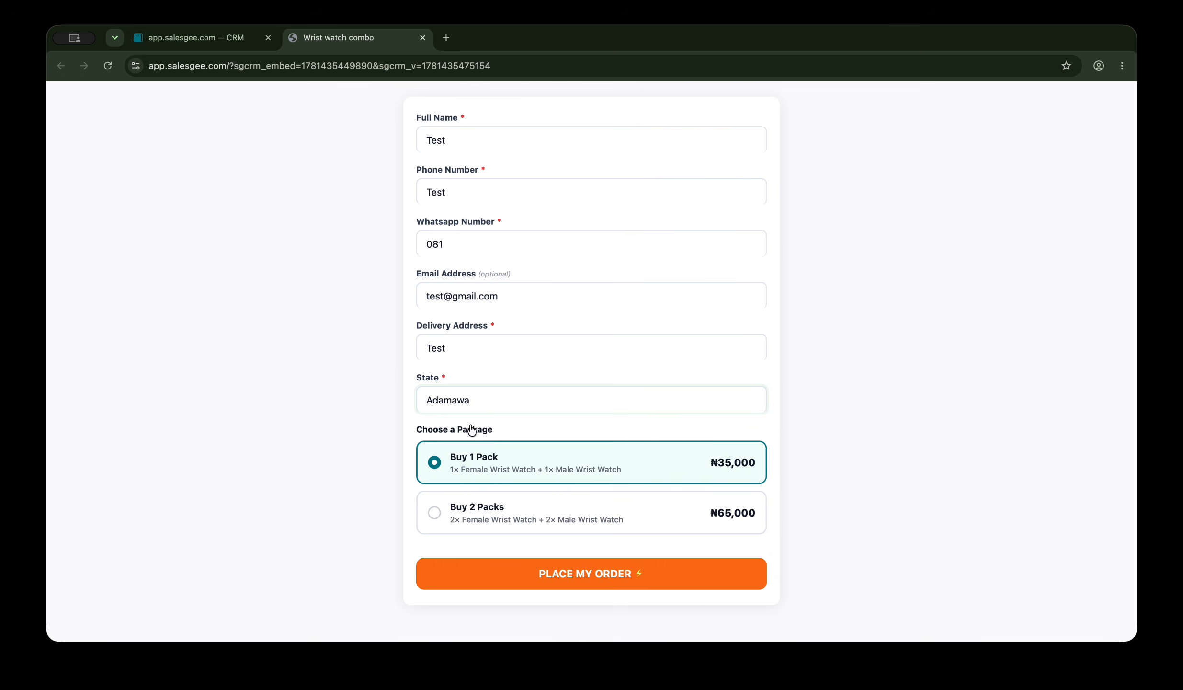
left_click(483, 573)
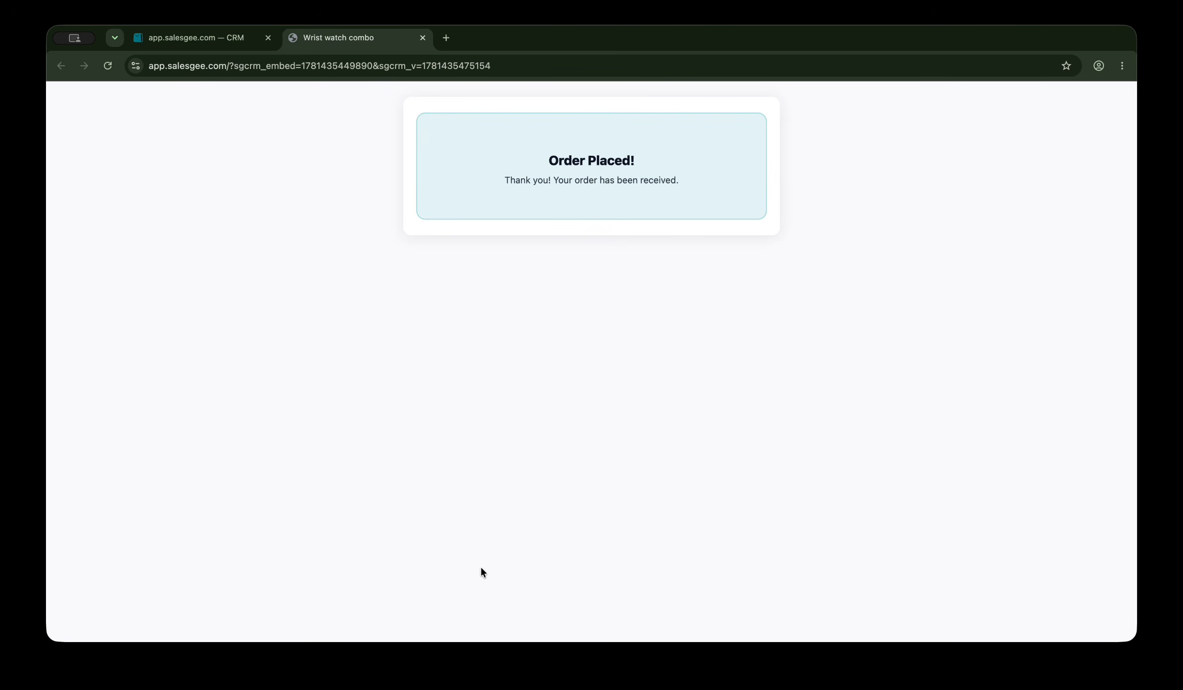
left_click(237, 39)
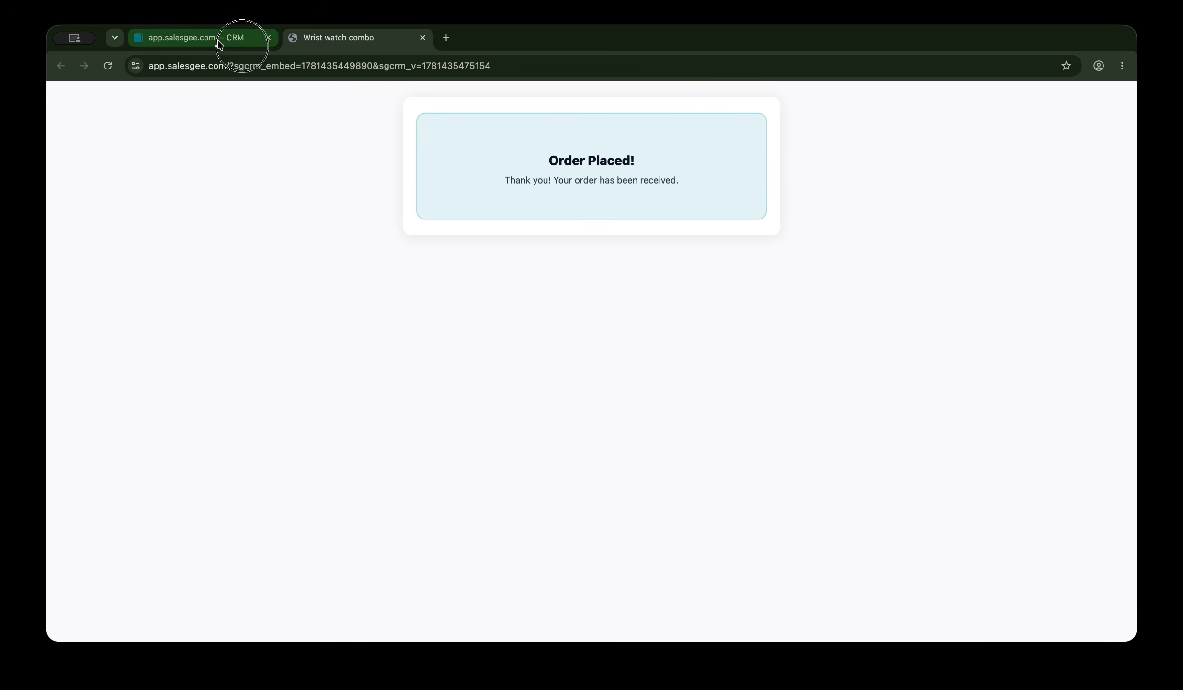